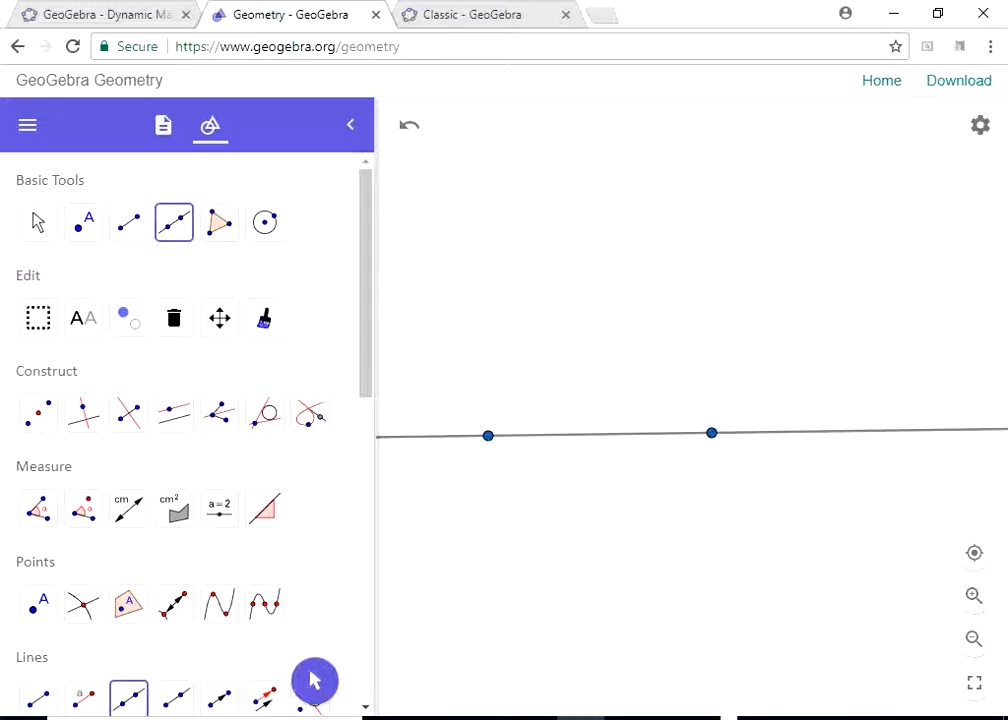
- Place a point on the line between its two defining points
{"action": "left_click", "coordinate": [488, 436]}
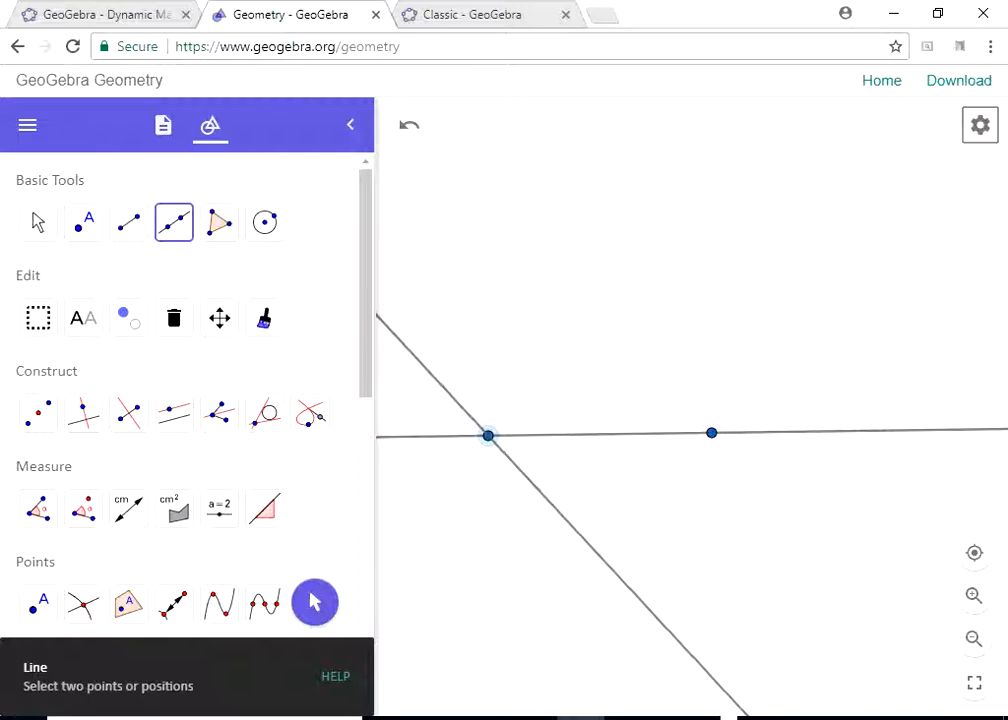
{"action": "left_click", "coordinate": [128, 222]}
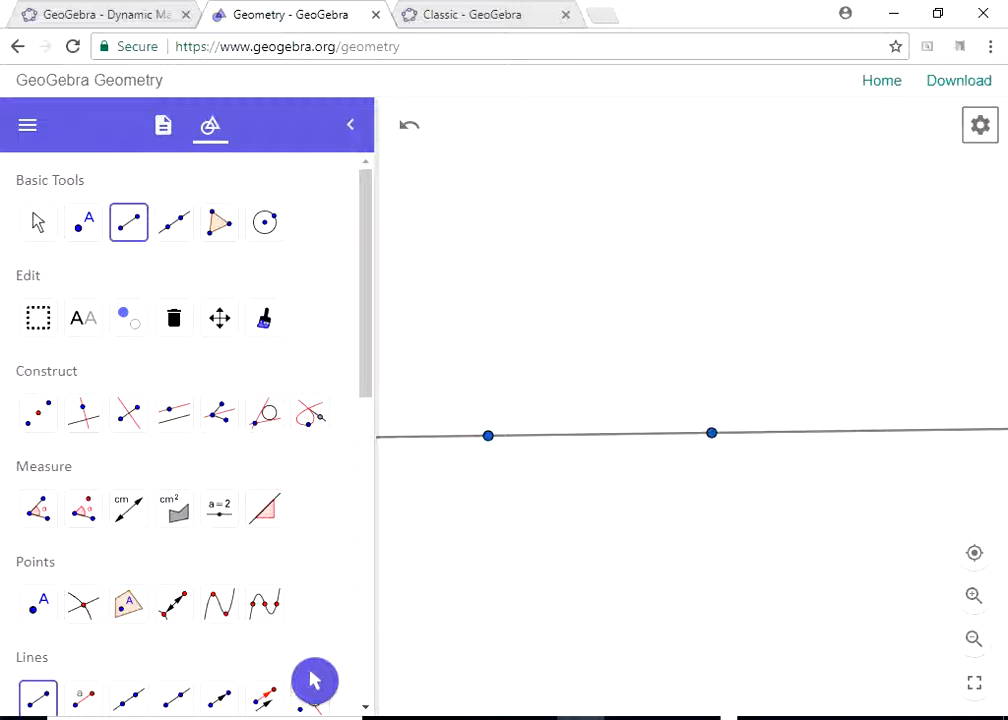
{"action": "left_click", "coordinate": [83, 222]}
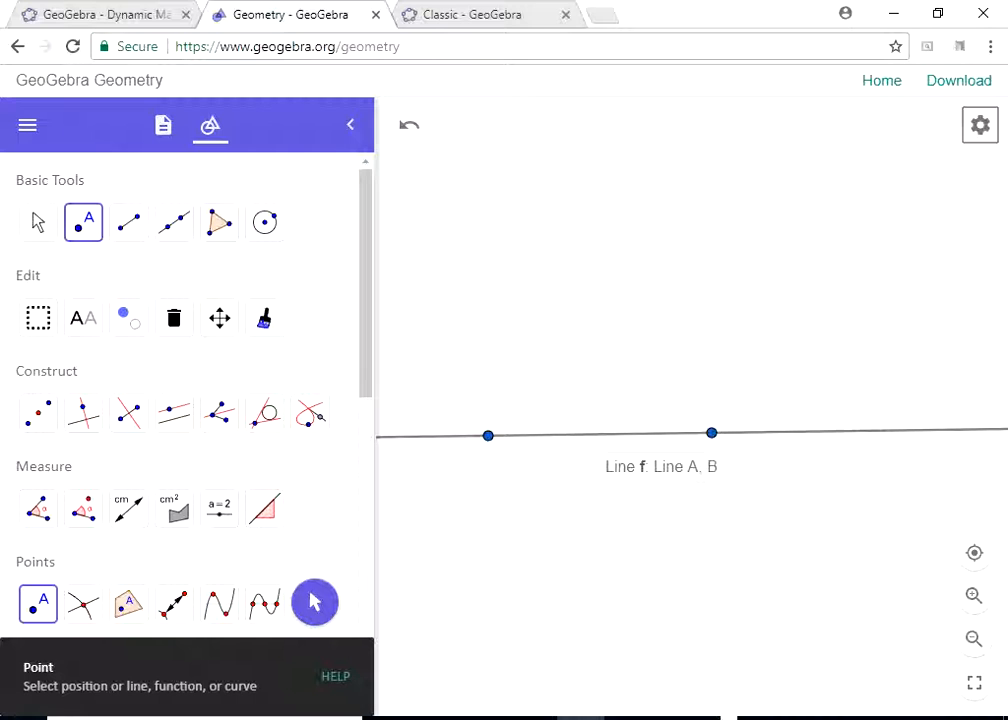
{"action": "left_click", "coordinate": [594, 434]}
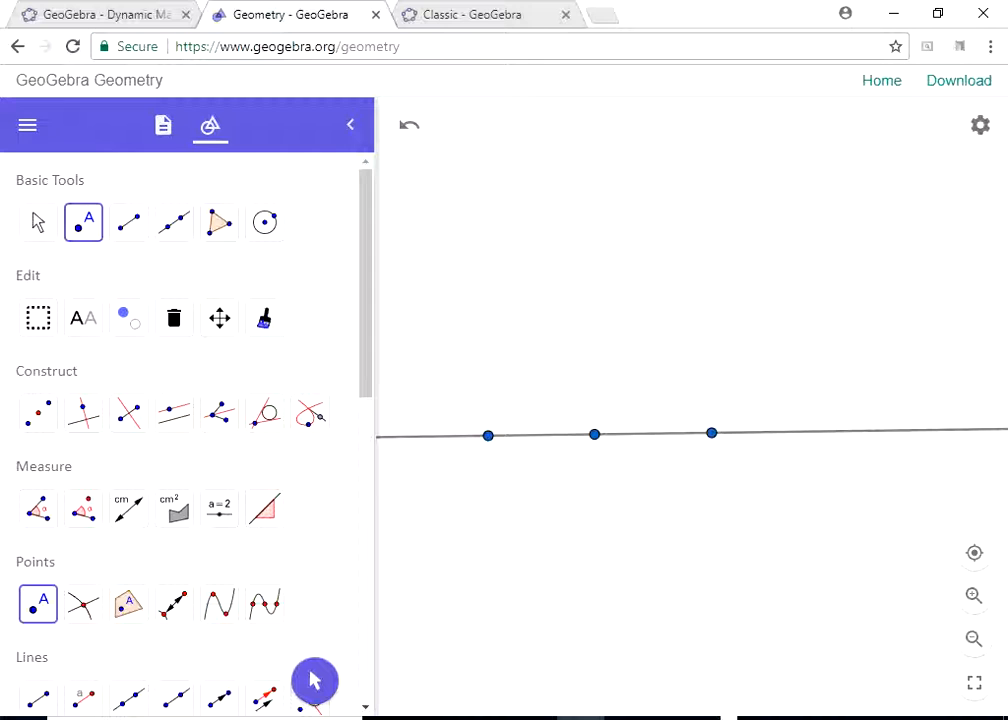
- Draw a circle centred on the middle point, extending beyond both defining points, and mark both of its intersections with the line
{"action": "left_click", "coordinate": [264, 222]}
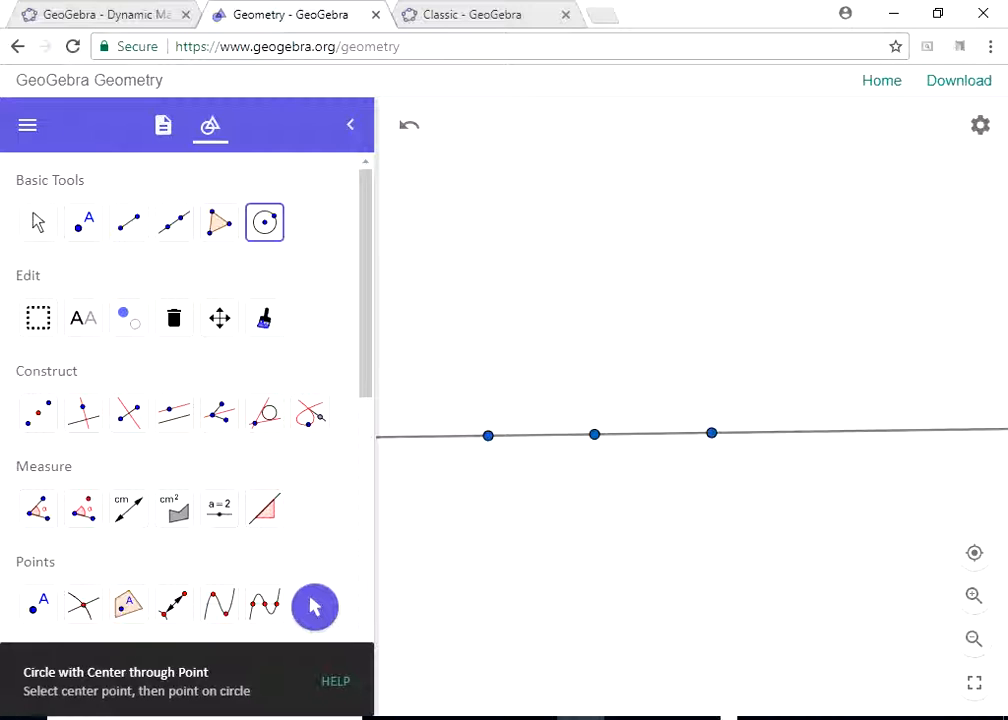
{"action": "left_click", "coordinate": [594, 434]}
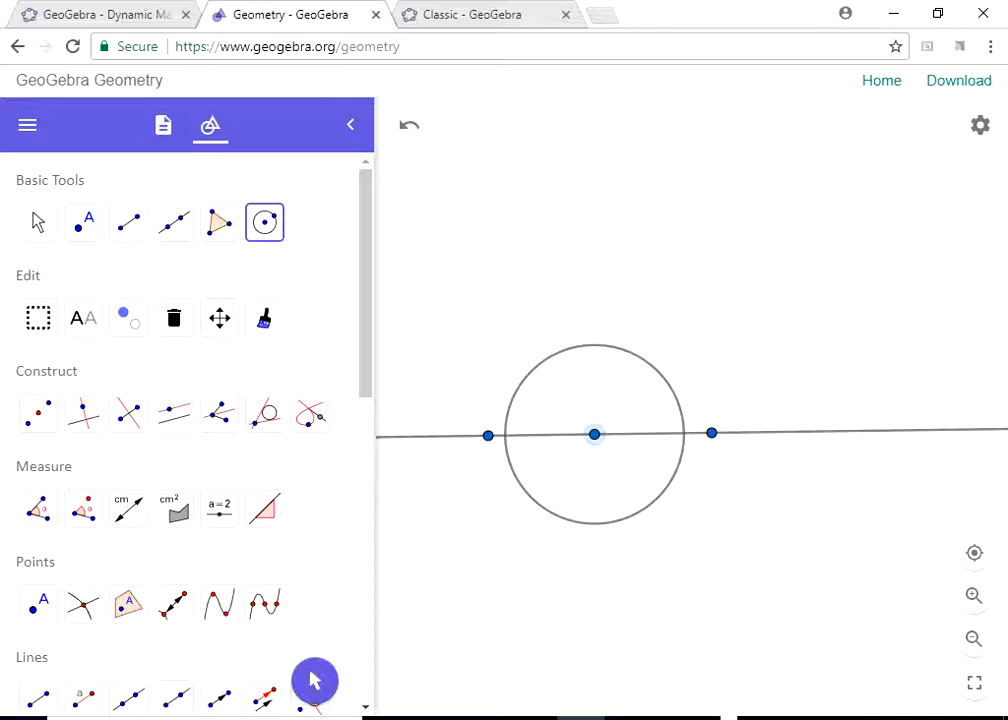
{"action": "left_click", "coordinate": [498, 554]}
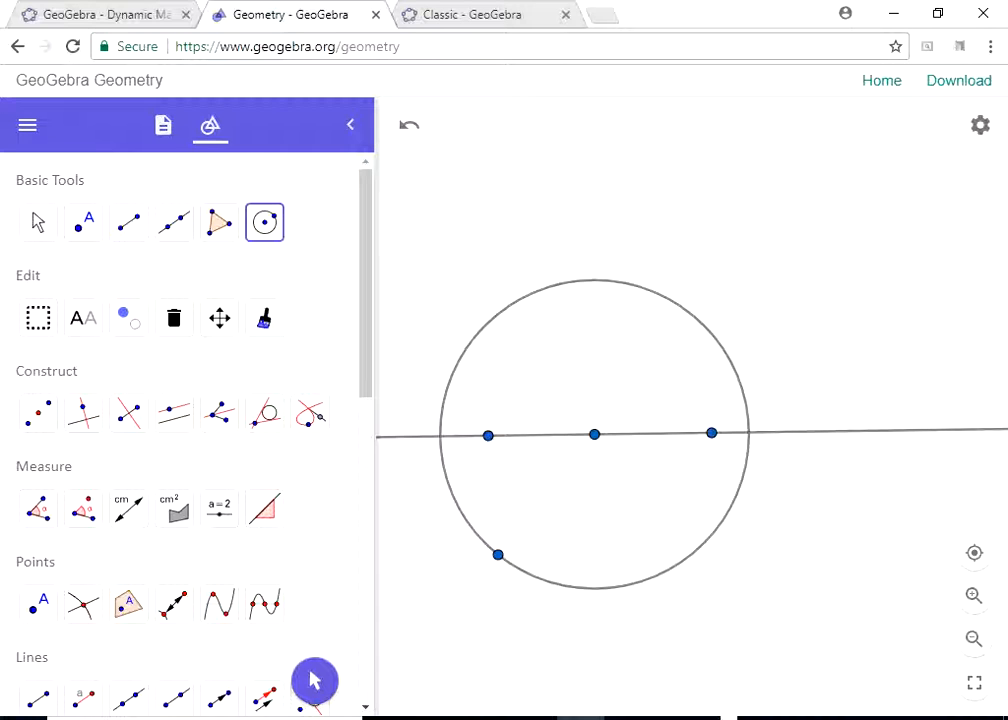
{"action": "left_click", "coordinate": [83, 604]}
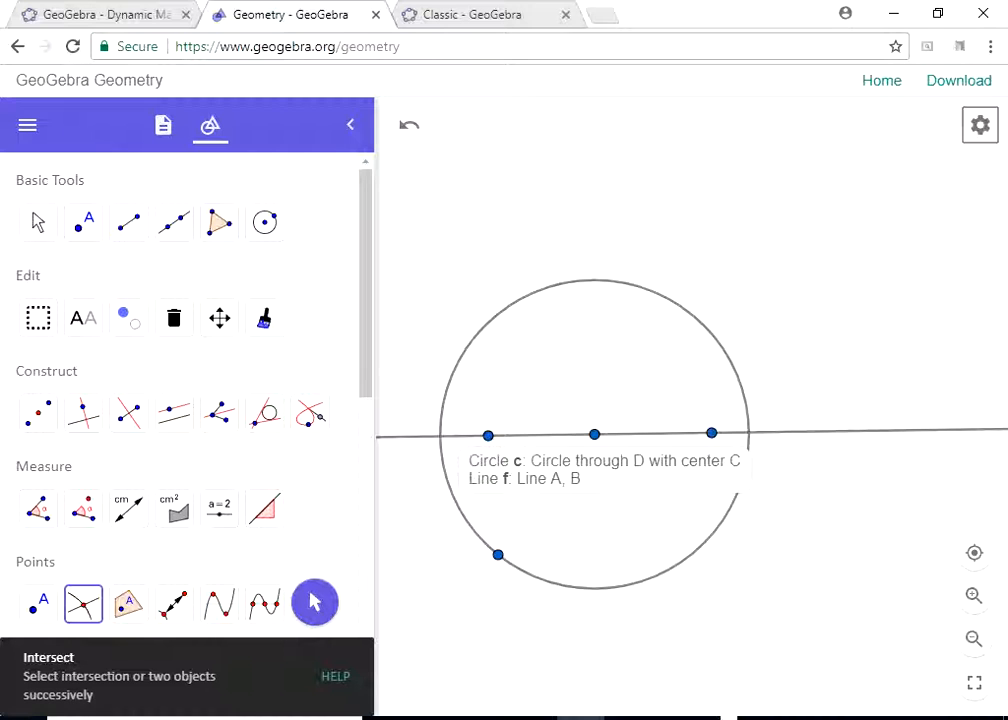
{"action": "left_click", "coordinate": [748, 432]}
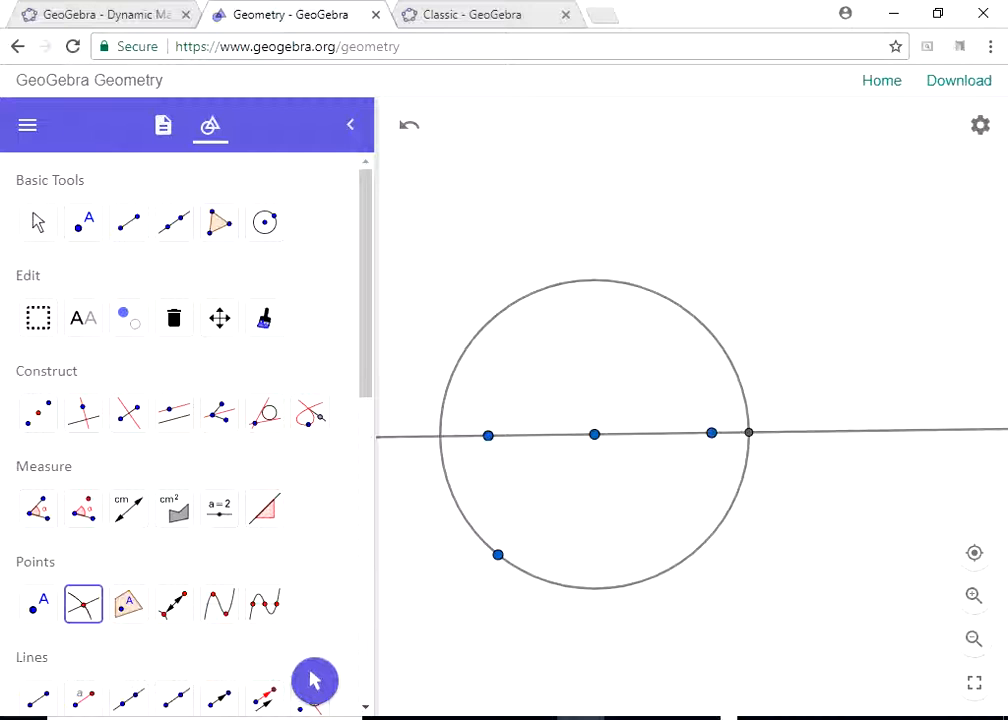
{"action": "left_click", "coordinate": [440, 436]}
- Draw two circles centred on the two circle-line intersection points, each passing through the other point
{"action": "left_click", "coordinate": [265, 222]}
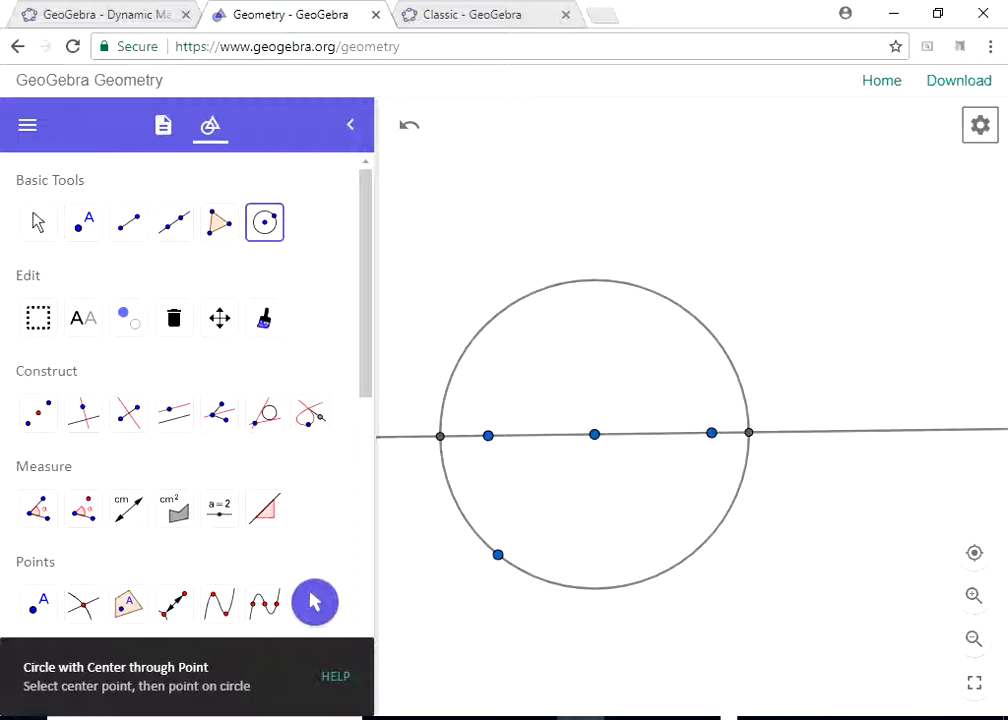
{"action": "left_click", "coordinate": [749, 432]}
{"action": "left_click", "coordinate": [440, 436]}
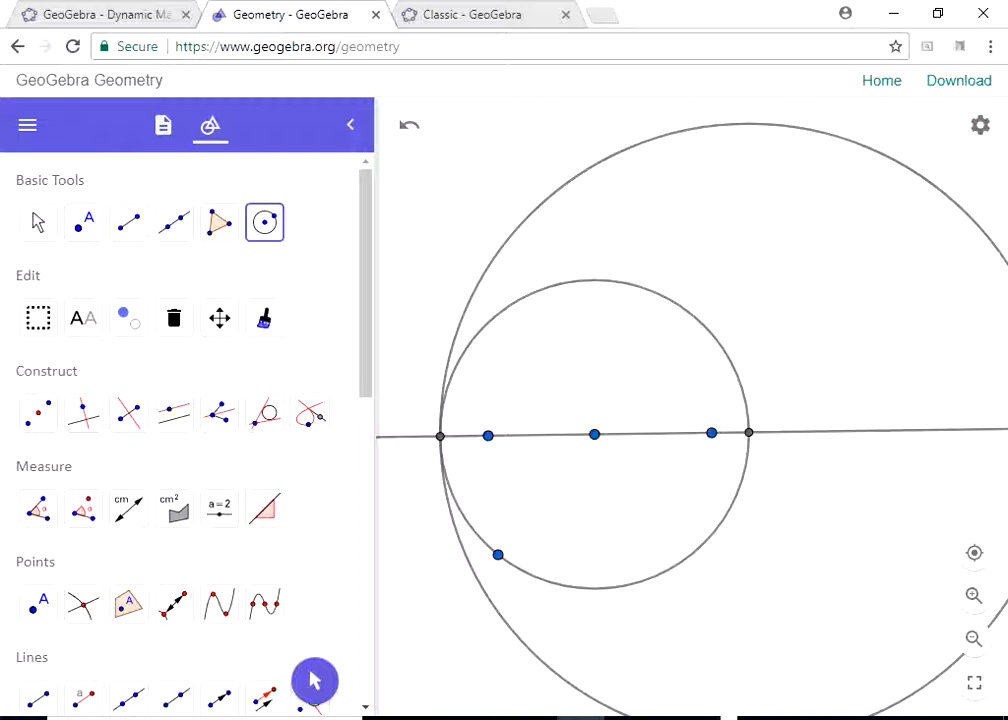
{"action": "left_click", "coordinate": [440, 436]}
{"action": "left_click", "coordinate": [749, 432]}
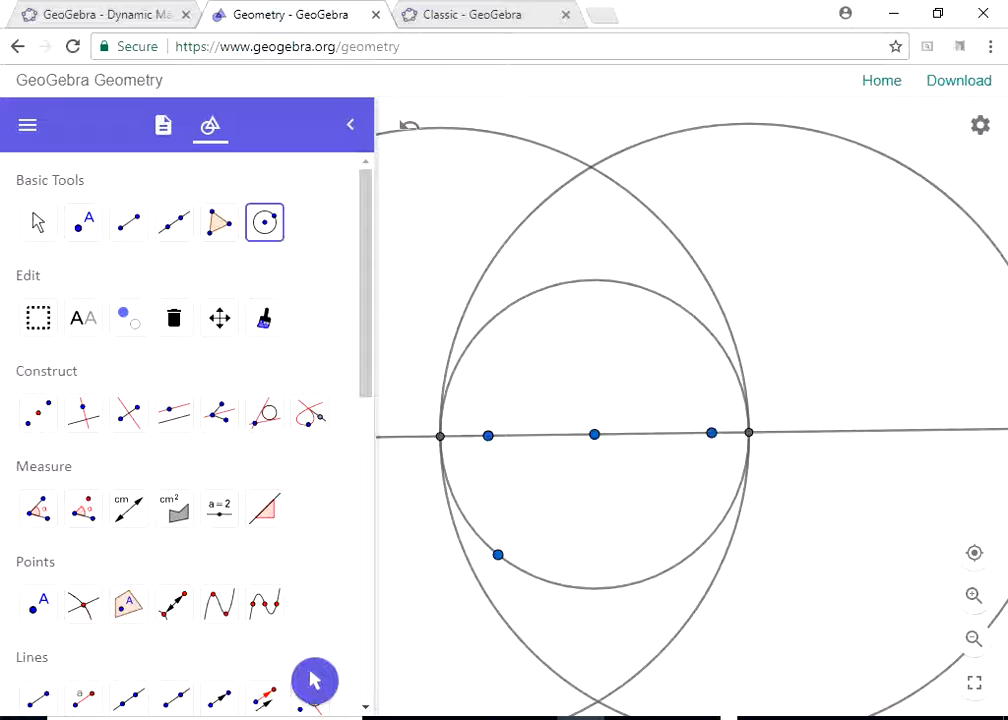
- Mark both intersections of the two large circles and draw a line through these two points
{"action": "left_click", "coordinate": [974, 638]}
{"action": "left_click", "coordinate": [974, 638]}
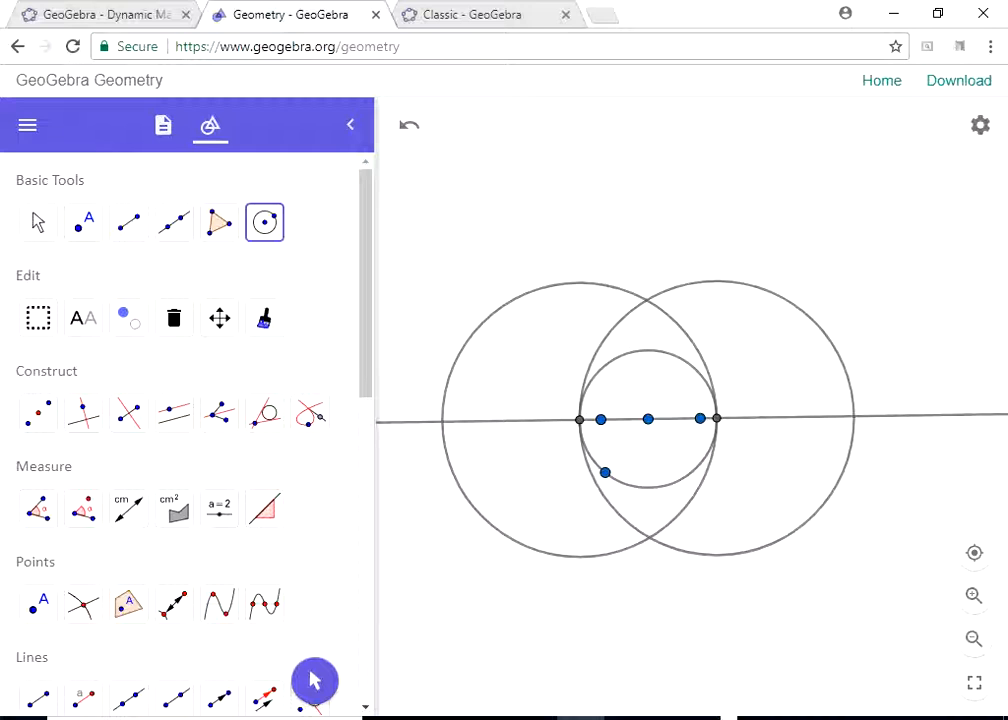
{"action": "left_click", "coordinate": [83, 603]}
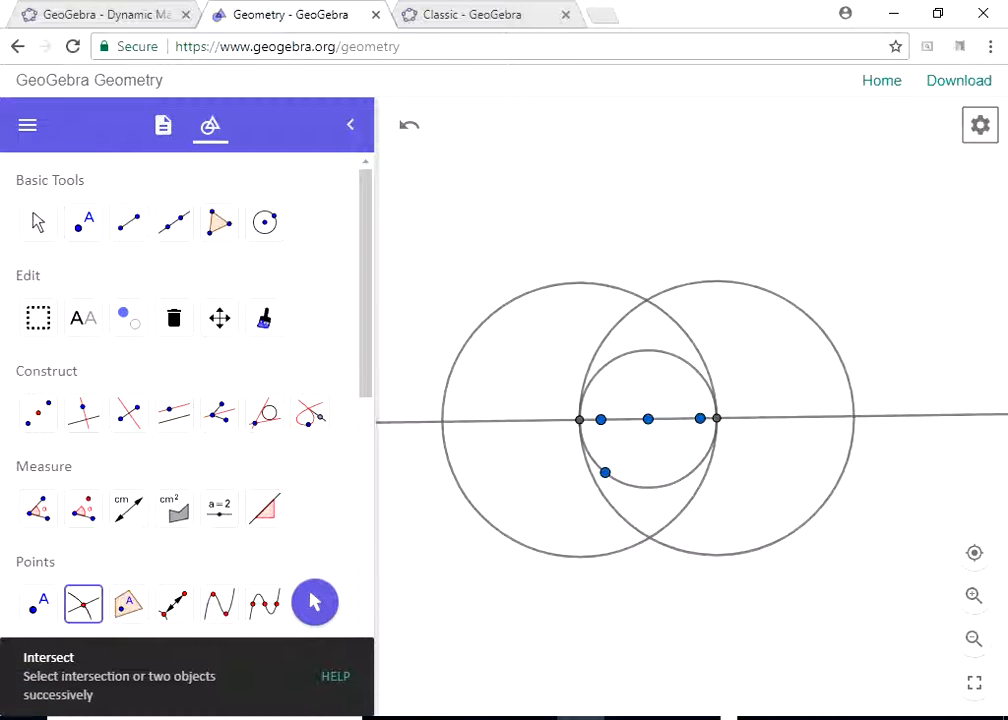
{"action": "left_click", "coordinate": [646, 300]}
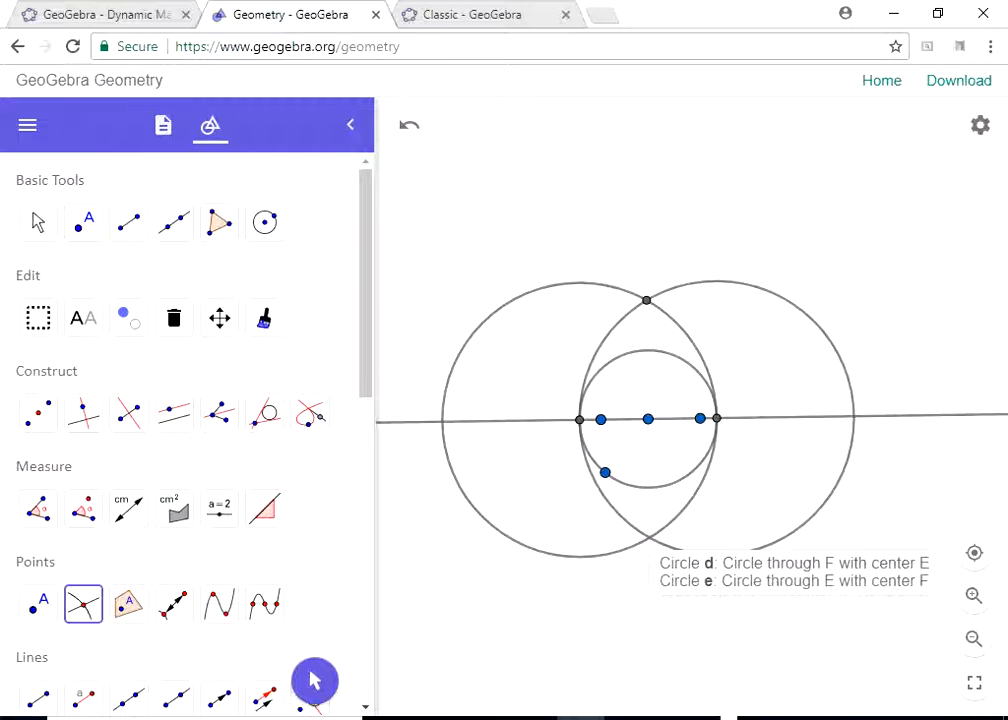
{"action": "left_click", "coordinate": [650, 538]}
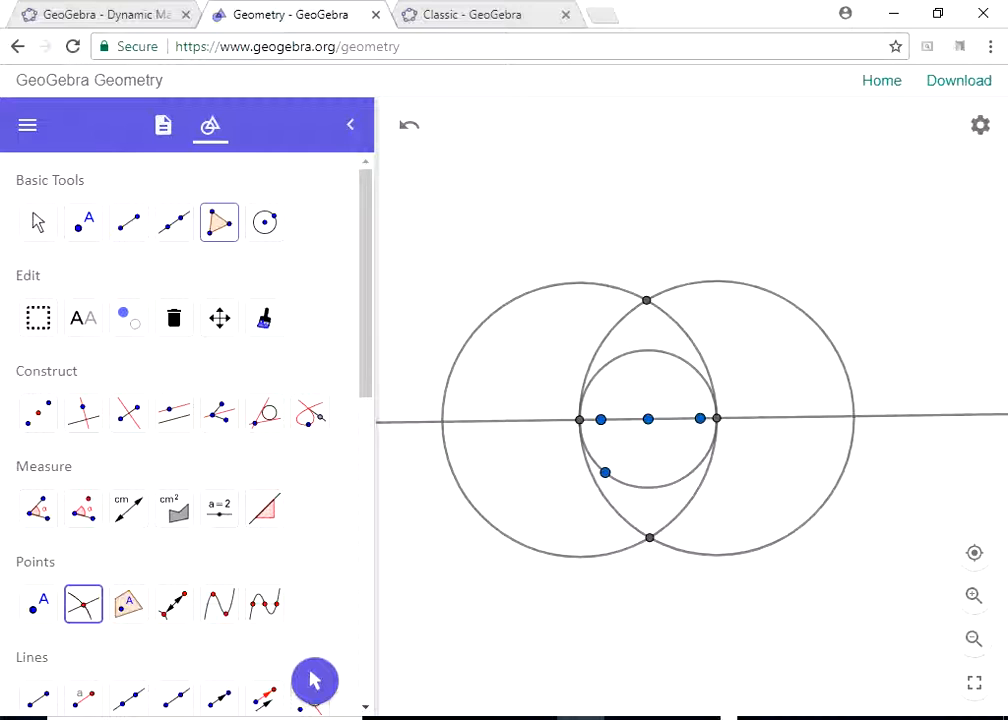
{"action": "left_click", "coordinate": [174, 222]}
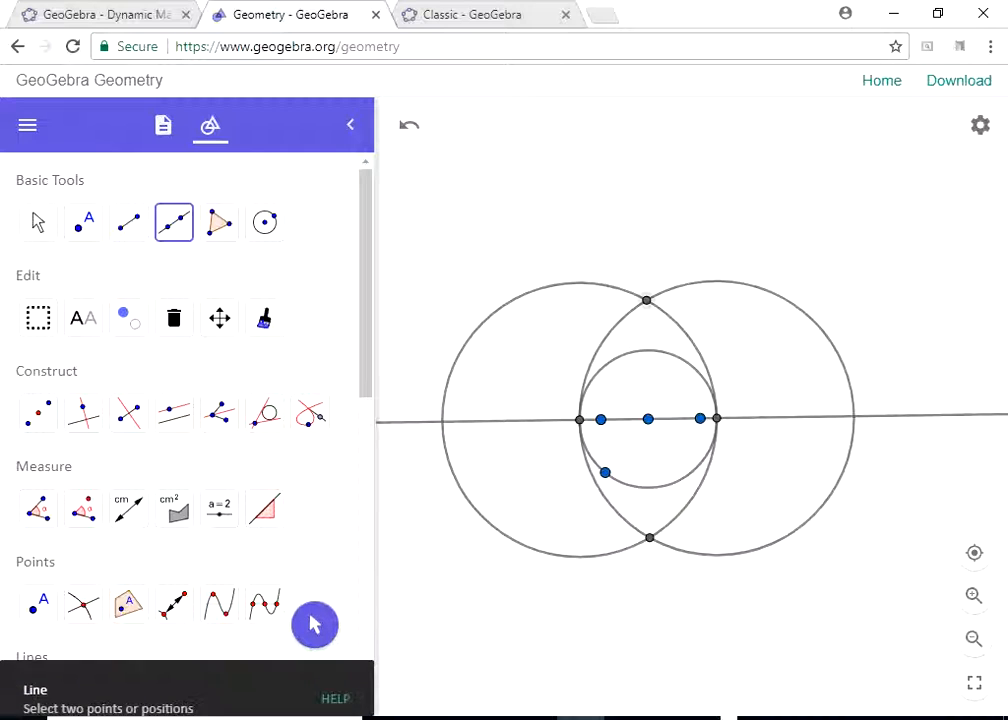
{"action": "left_click", "coordinate": [646, 300]}
{"action": "left_click", "coordinate": [650, 538]}
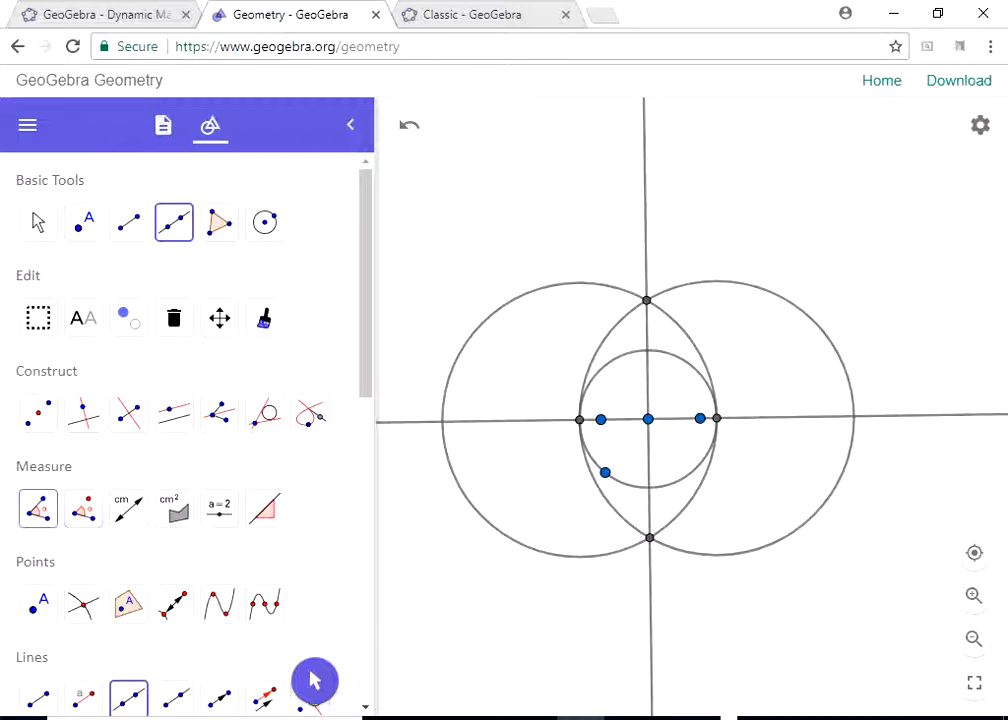
- Measure the angle at the middle point between the original line and the newly constructed line
{"action": "left_click", "coordinate": [38, 508]}
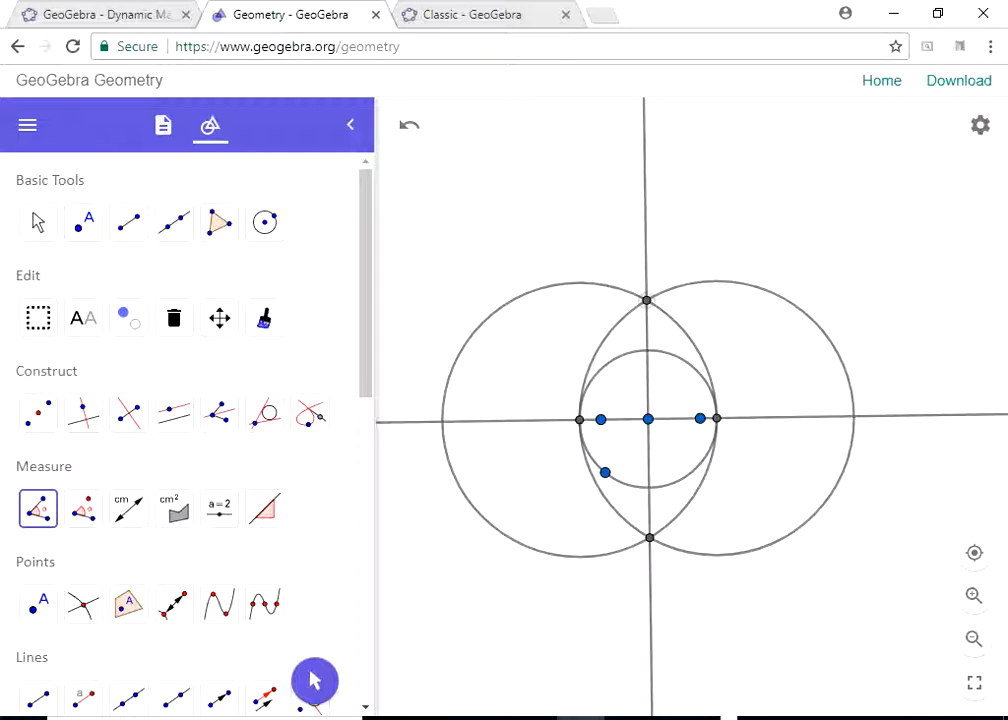
{"action": "left_click", "coordinate": [648, 419]}
{"action": "left_click", "coordinate": [601, 420]}
{"action": "key", "text": "Escape"}
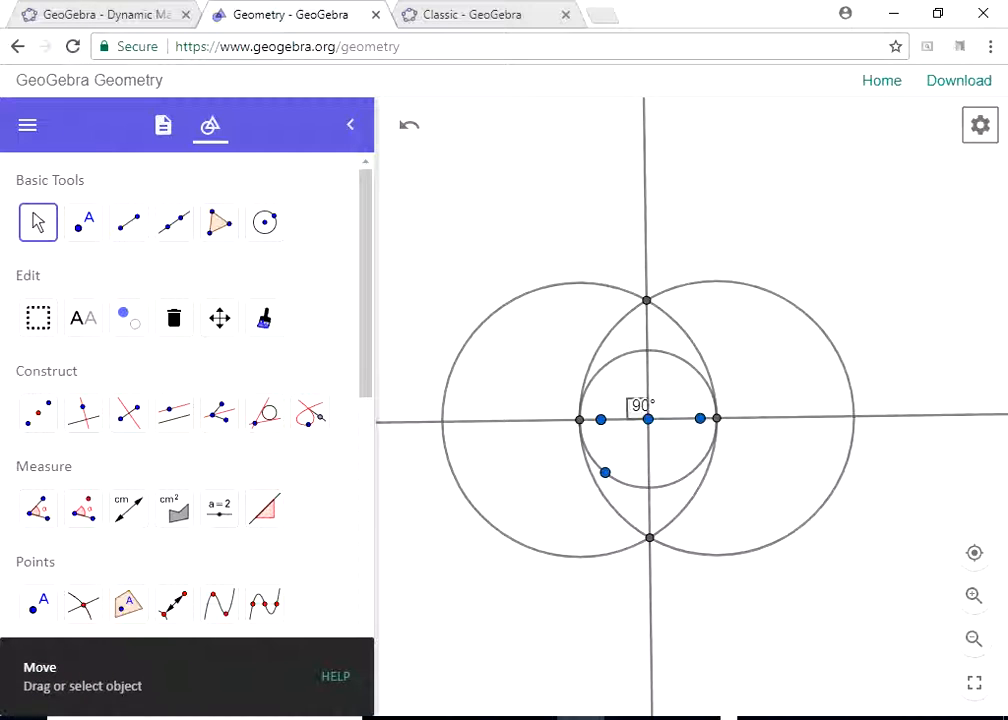
- Move the original line's left defining point outward past the small circle so that the line runs horizontally
{"action": "left_click_drag", "start_coordinate": [740, 370], "coordinate": [754, 392]}
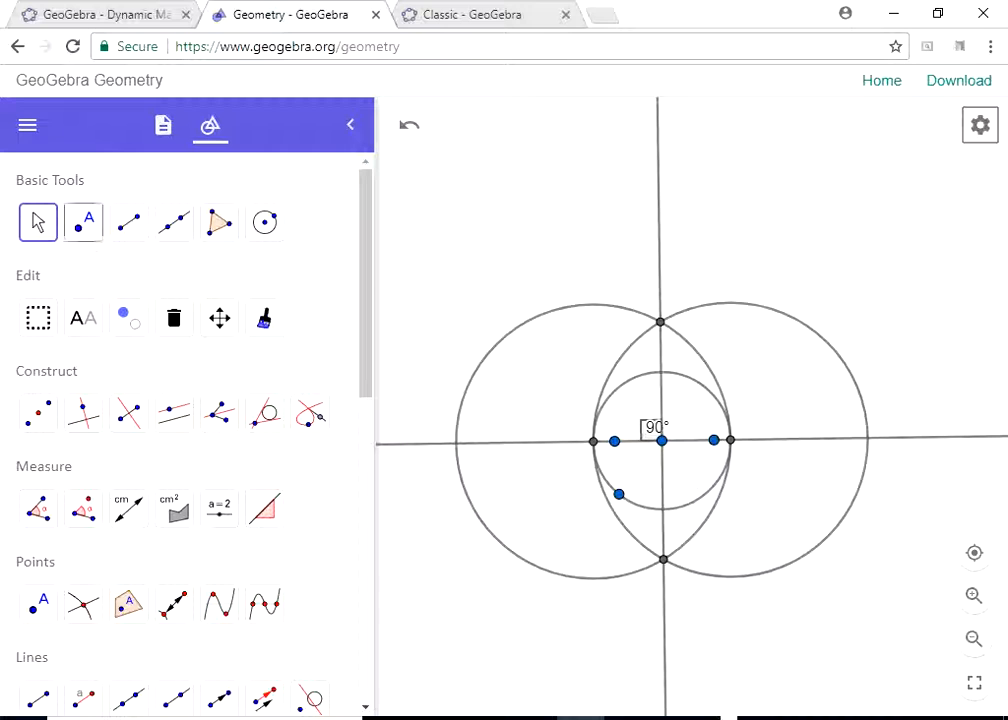
{"action": "left_click_drag", "start_coordinate": [614, 441], "coordinate": [576, 440]}
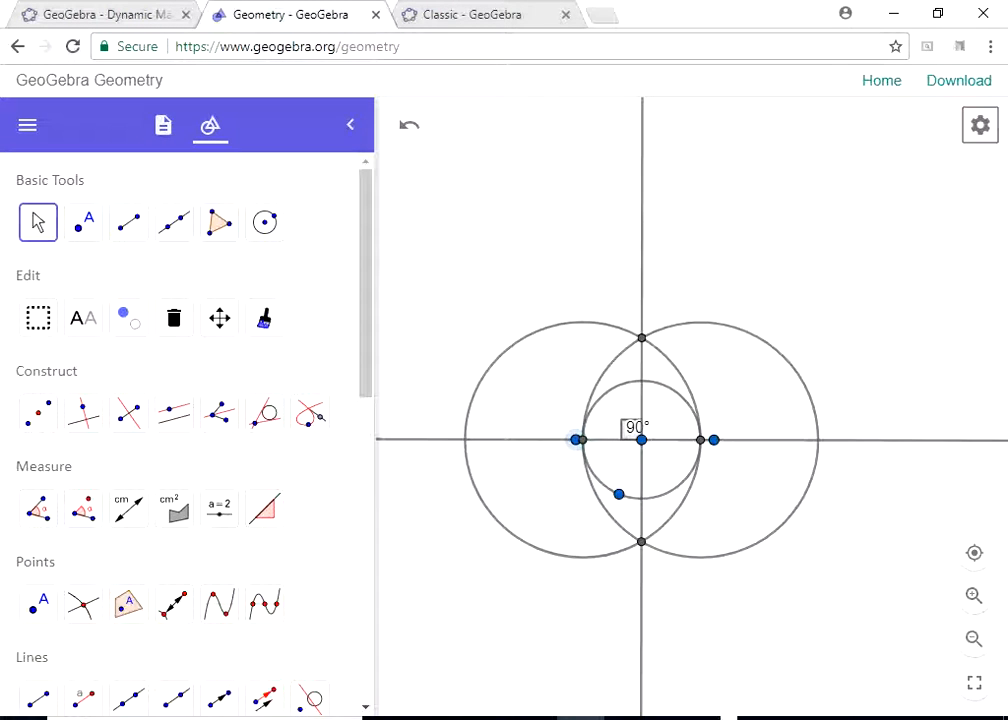
{"action": "left_click", "coordinate": [576, 440]}
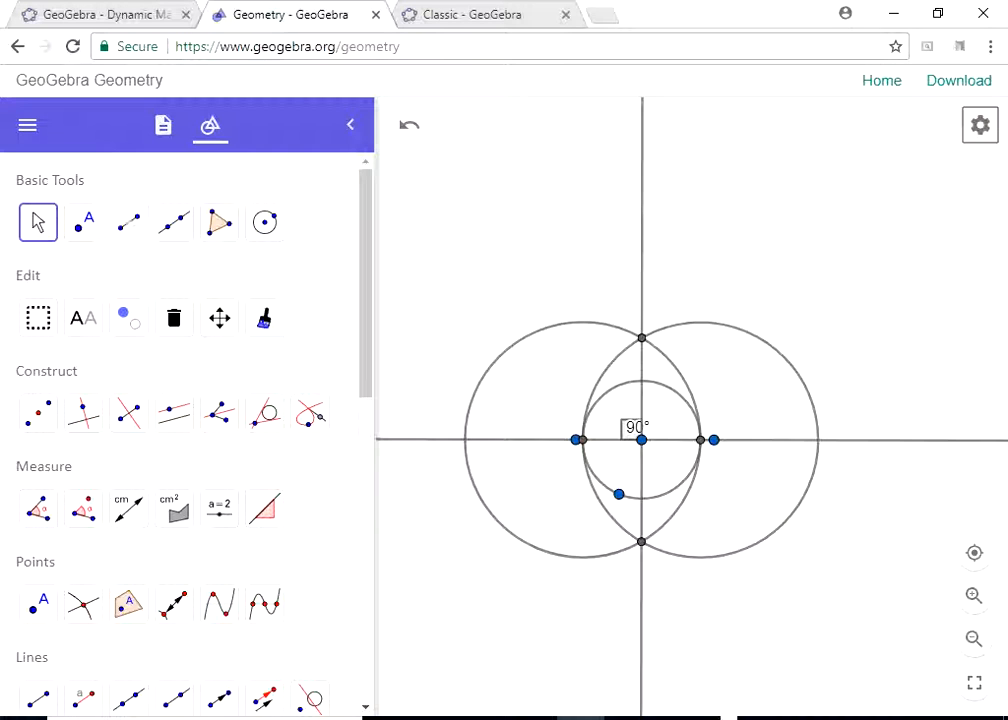
- Place a point on the vertical line above the circles and draw a circle centred on it
{"action": "left_click", "coordinate": [83, 222]}
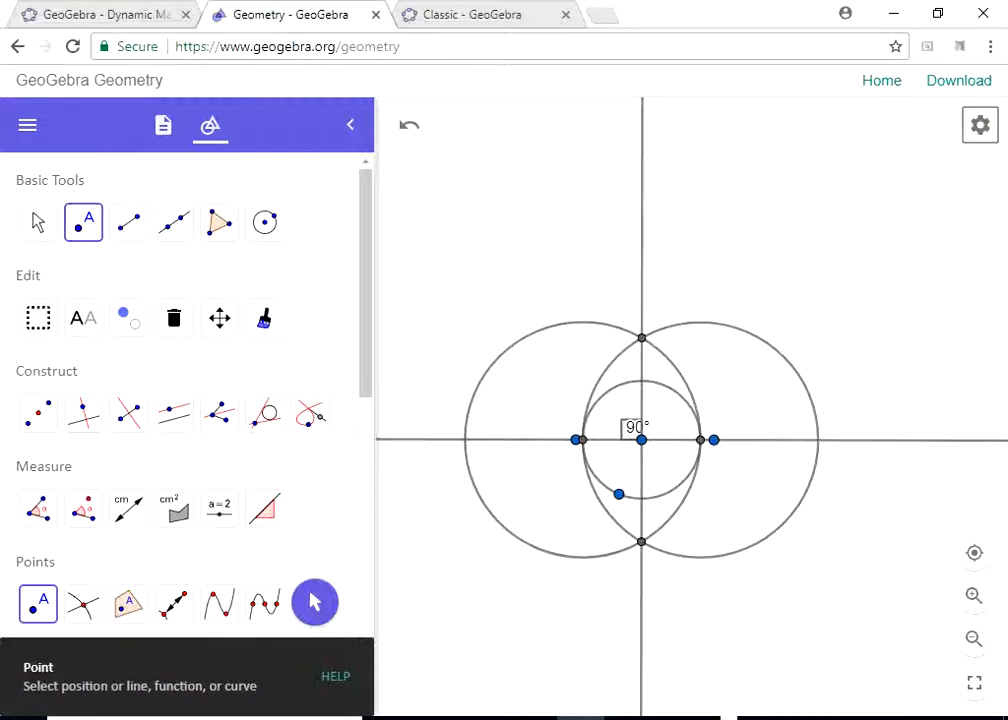
{"action": "left_click", "coordinate": [641, 263]}
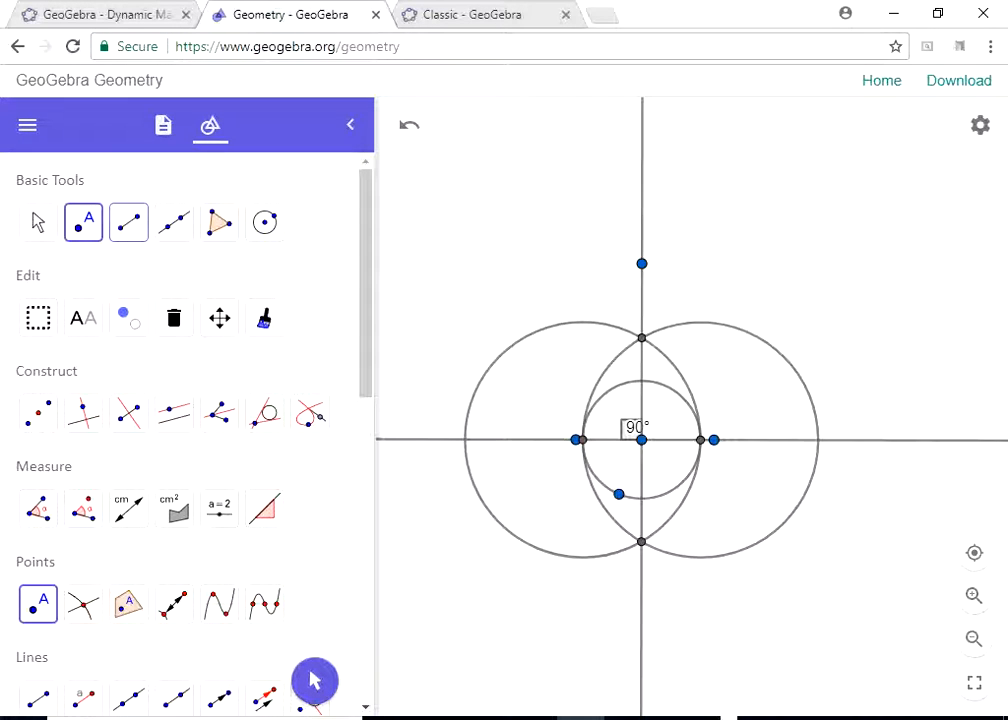
{"action": "left_click", "coordinate": [265, 222]}
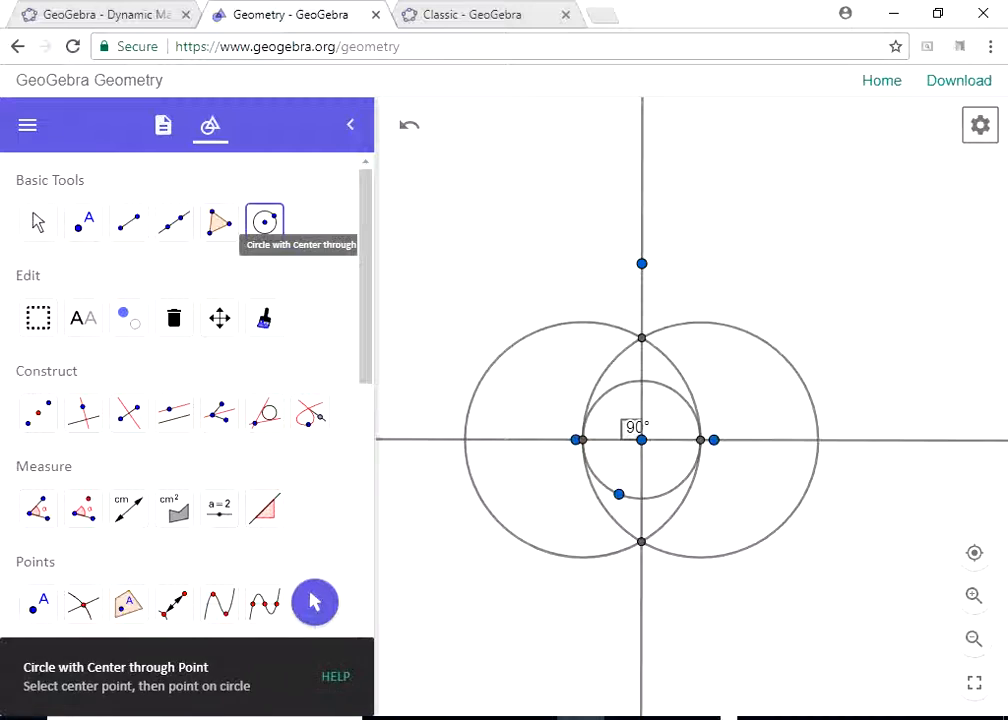
{"action": "left_click", "coordinate": [642, 264]}
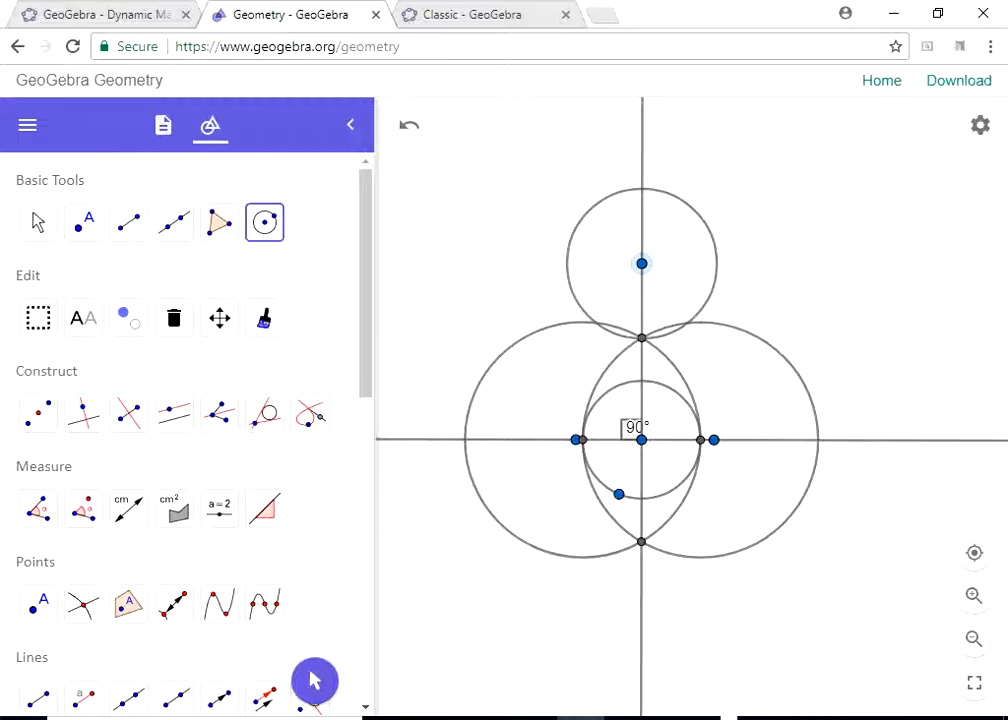
{"action": "left_click", "coordinate": [566, 264]}
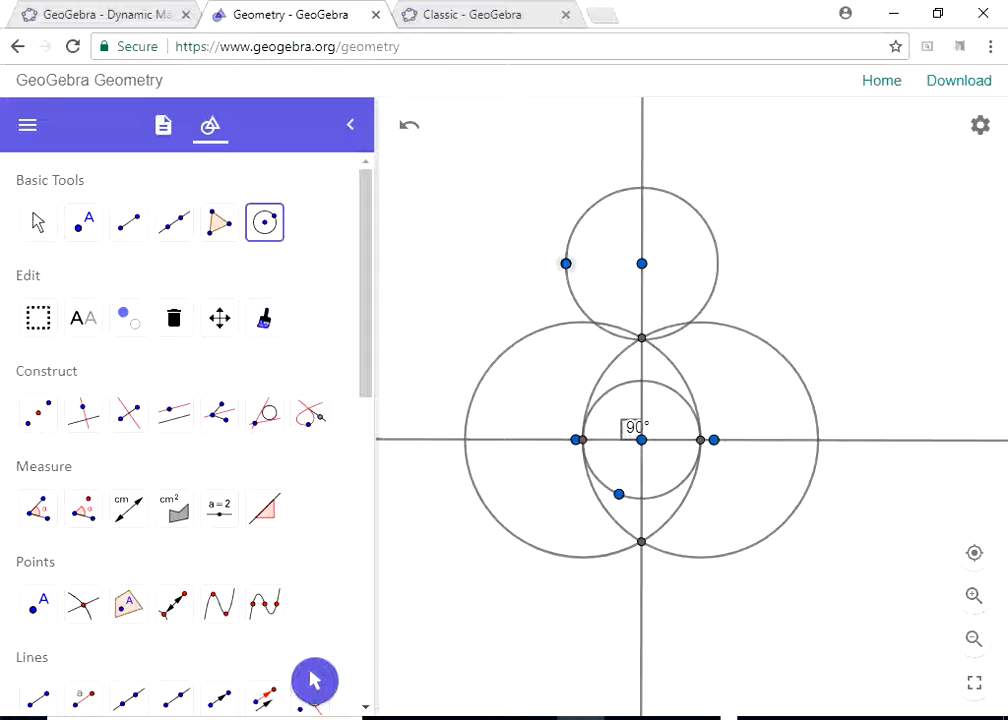
- Enlarge the upper circle by moving its left edge point farther from the centre
{"action": "left_click", "coordinate": [566, 263]}
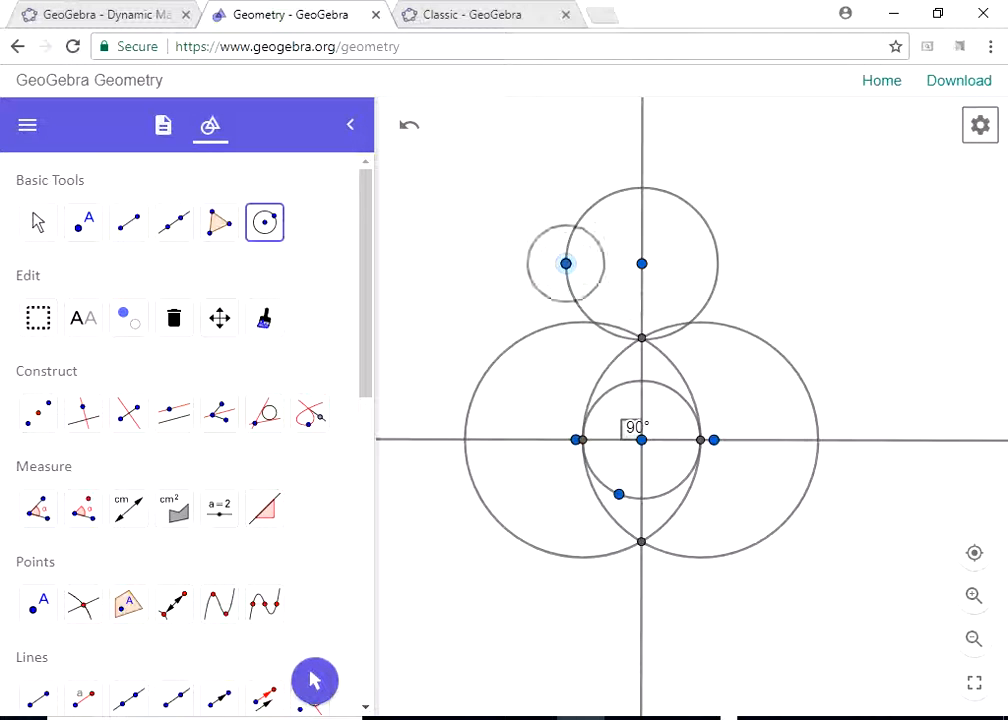
{"action": "left_click", "coordinate": [38, 221]}
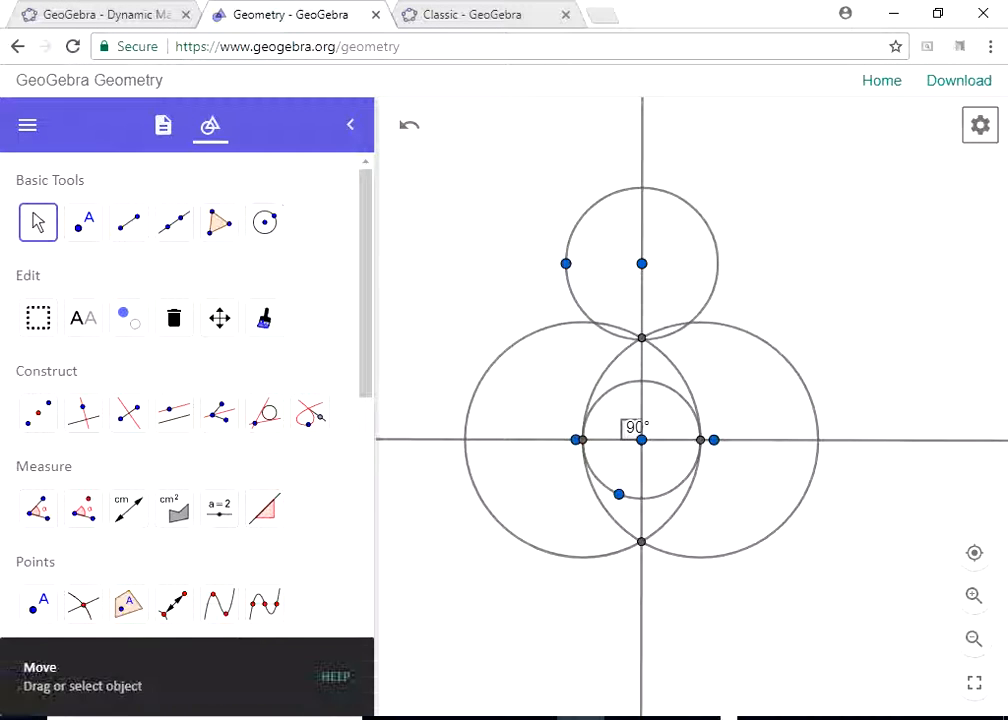
{"action": "left_click_drag", "start_coordinate": [566, 263], "coordinate": [544, 264]}
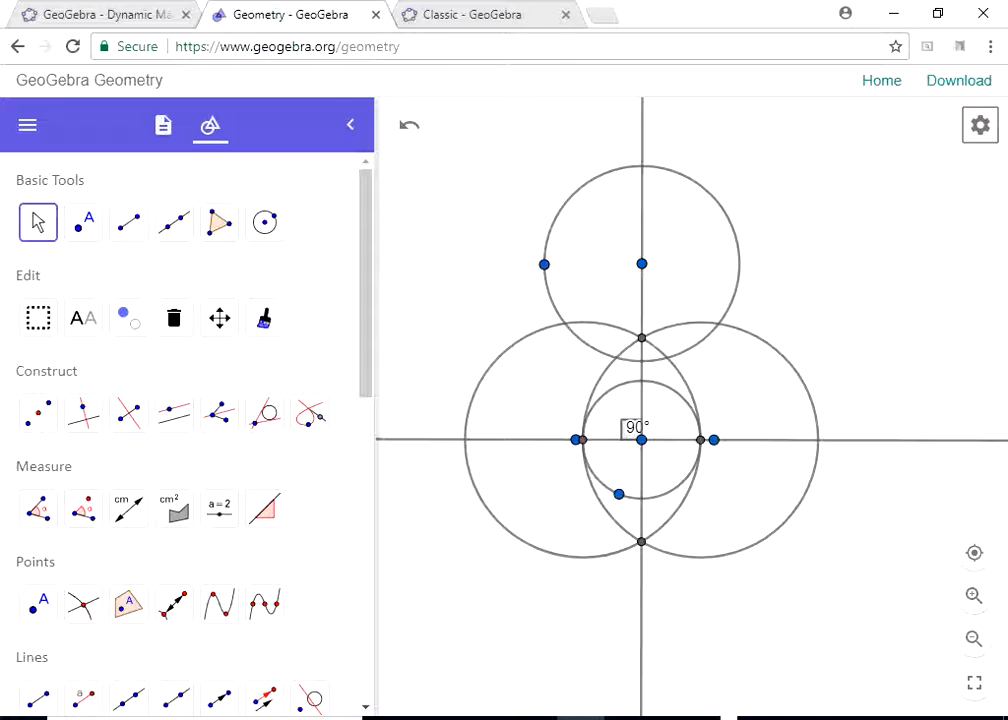
- Mark the upper circle's intersections with the vertical line and draw circles centred on each, passing through the other
{"action": "left_click", "coordinate": [83, 604]}
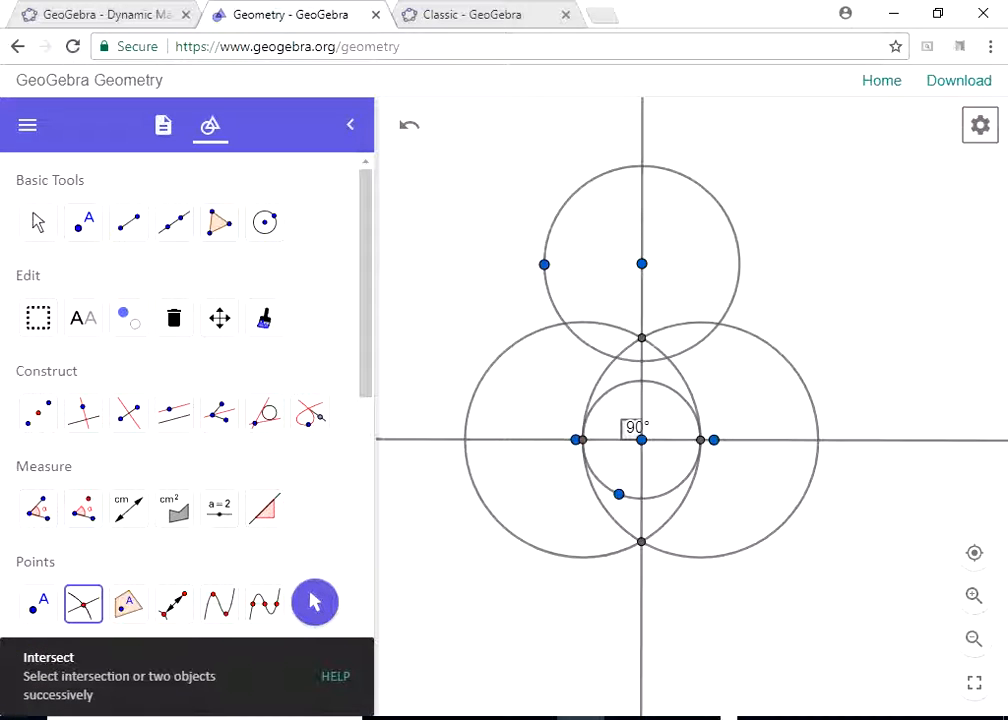
{"action": "left_click", "coordinate": [642, 166]}
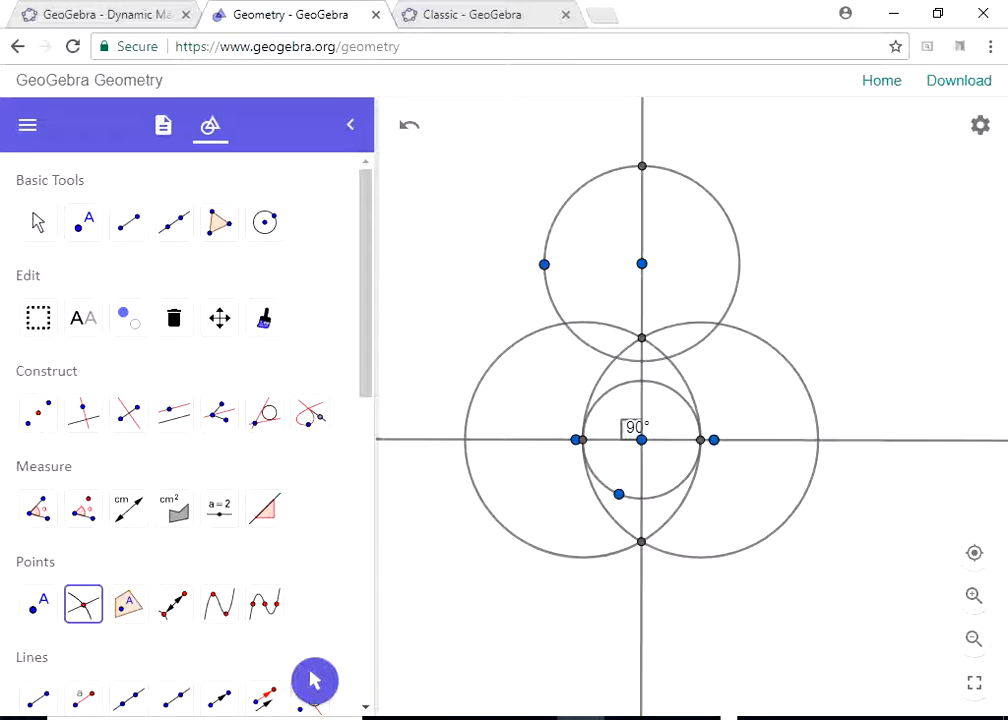
{"action": "left_click", "coordinate": [265, 222]}
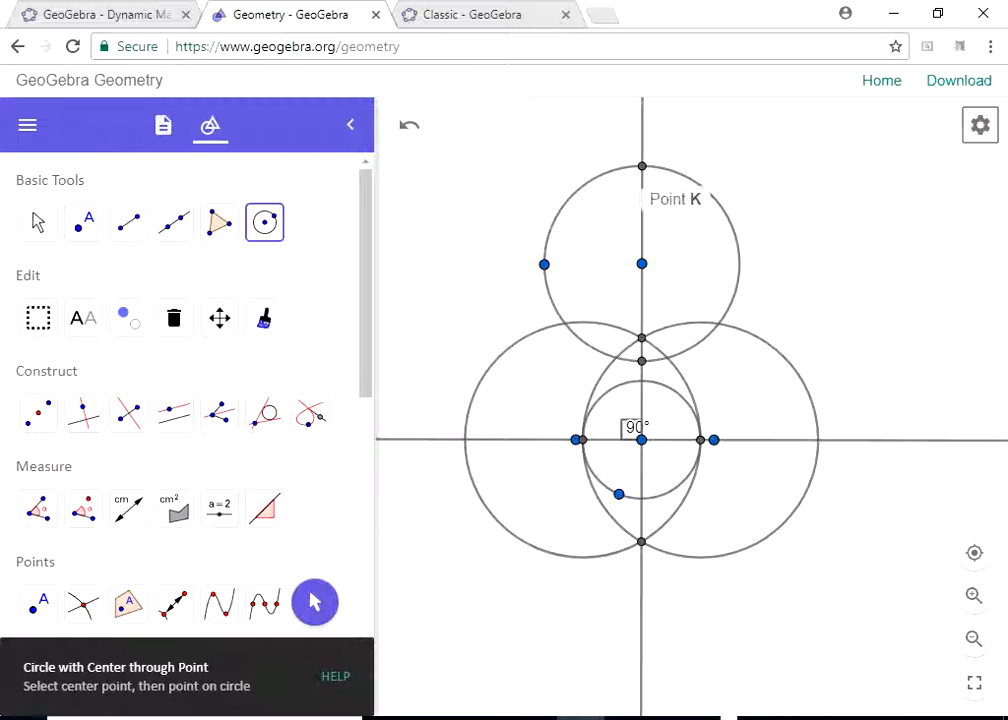
{"action": "left_click", "coordinate": [642, 166]}
{"action": "left_click", "coordinate": [642, 361]}
{"action": "left_click", "coordinate": [642, 361]}
{"action": "left_click", "coordinate": [642, 166]}
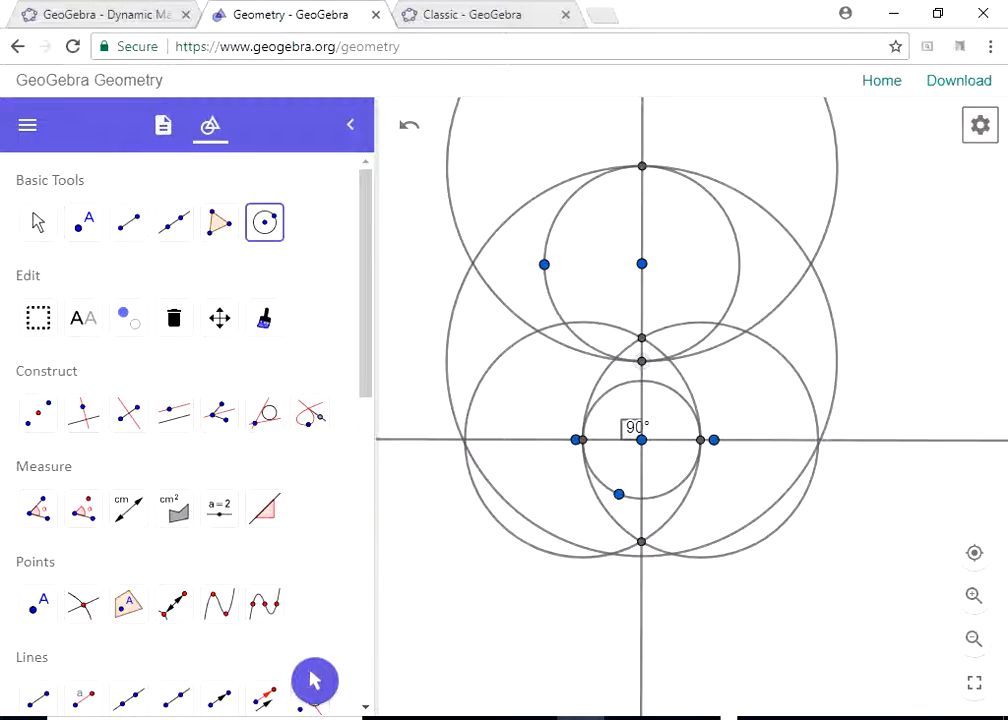
- Mark both intersection points of the two large circles centred on the vertical line
{"action": "key", "text": "Escape"}
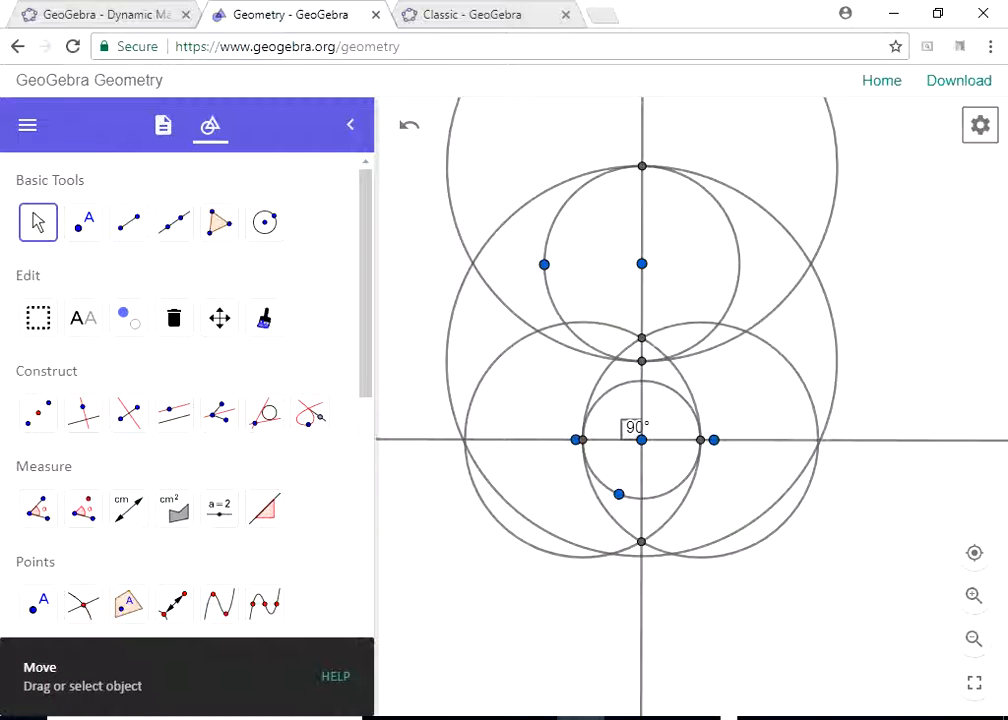
{"action": "left_click", "coordinate": [974, 639]}
{"action": "left_click_drag", "start_coordinate": [860, 540], "coordinate": [862, 579]}
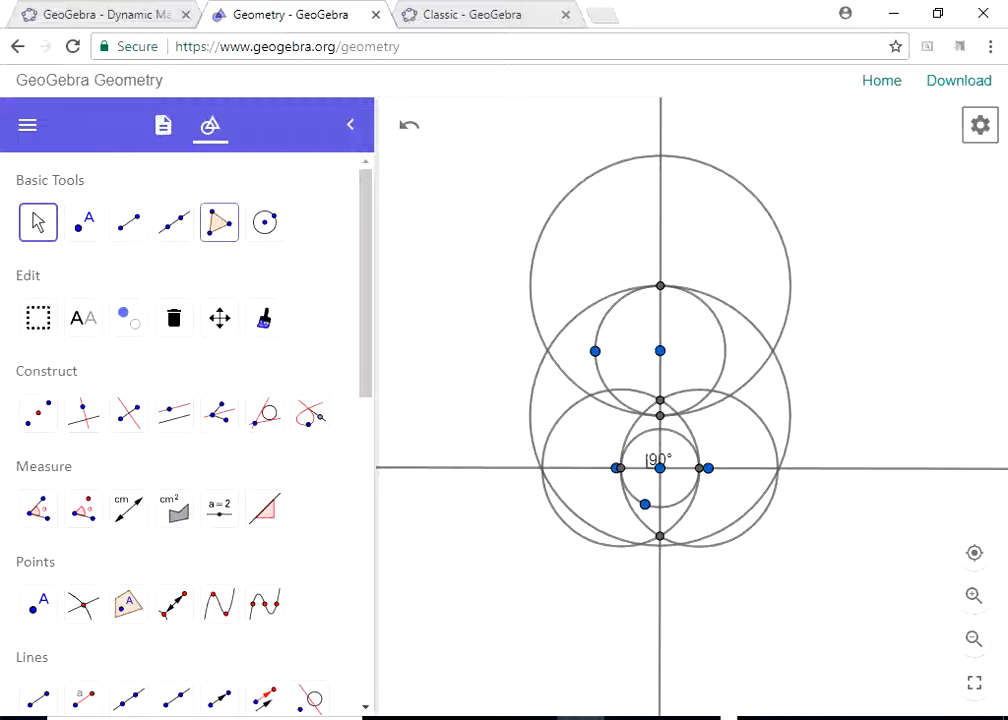
{"action": "left_click", "coordinate": [83, 603]}
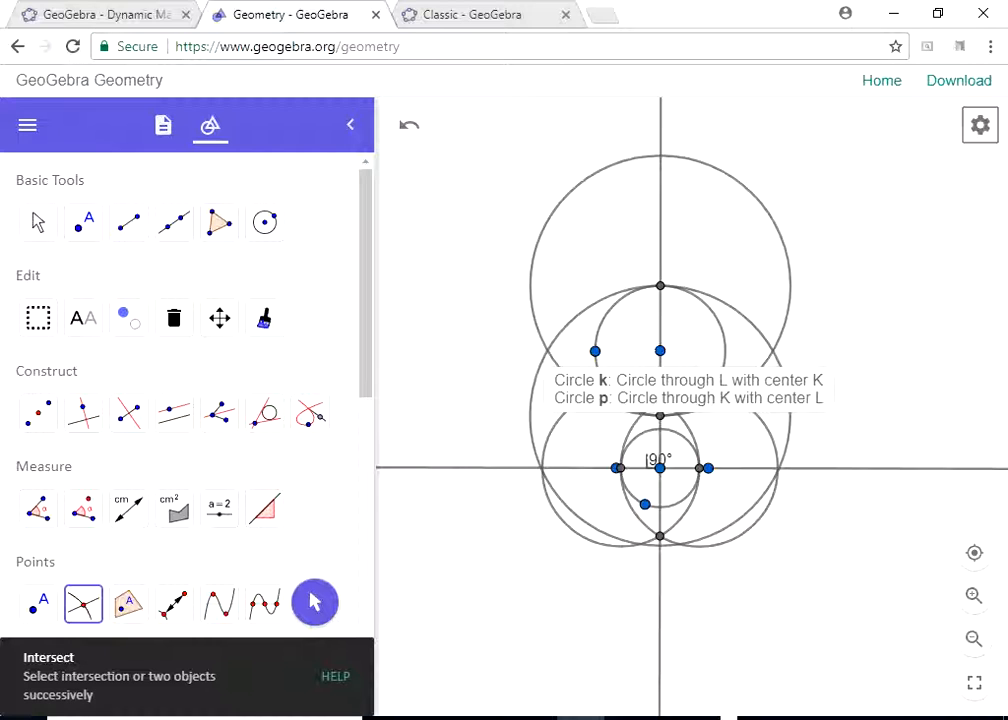
{"action": "left_click", "coordinate": [547, 350]}
{"action": "left_click", "coordinate": [773, 351]}
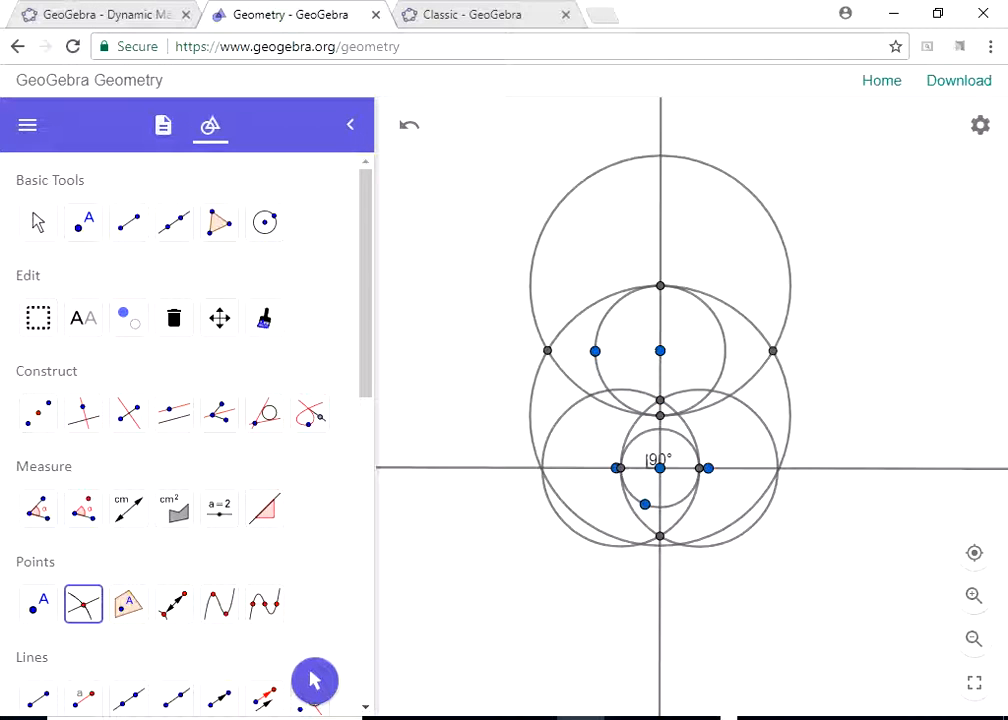
- Draw a line through the two intersection points of the large upper circles
{"action": "left_click", "coordinate": [174, 222]}
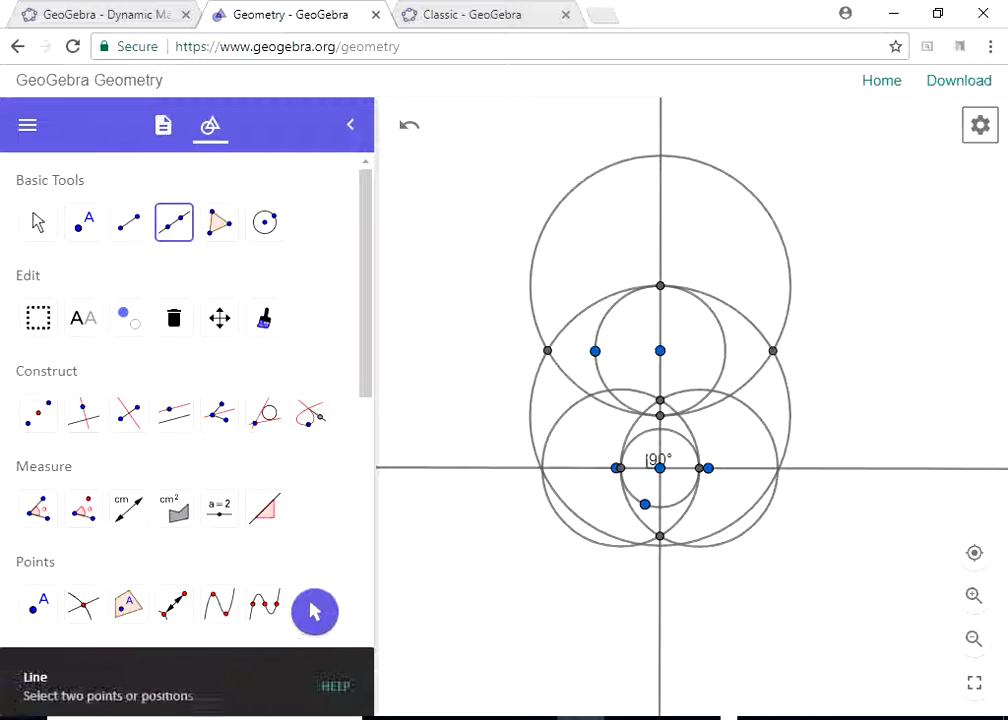
{"action": "left_click", "coordinate": [547, 350]}
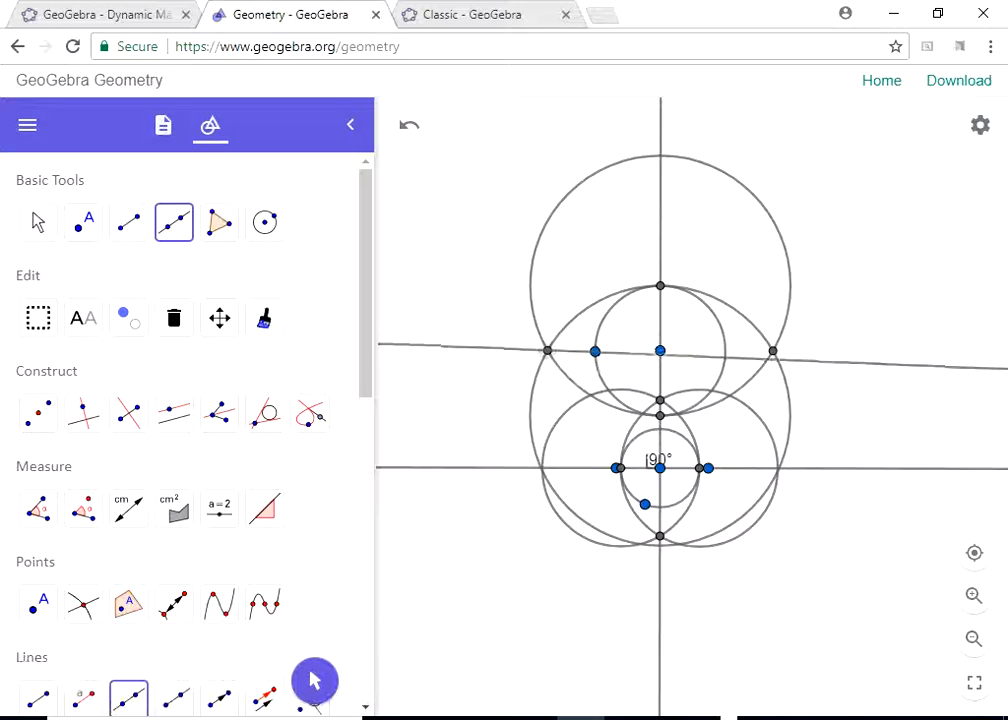
{"action": "left_click", "coordinate": [773, 351]}
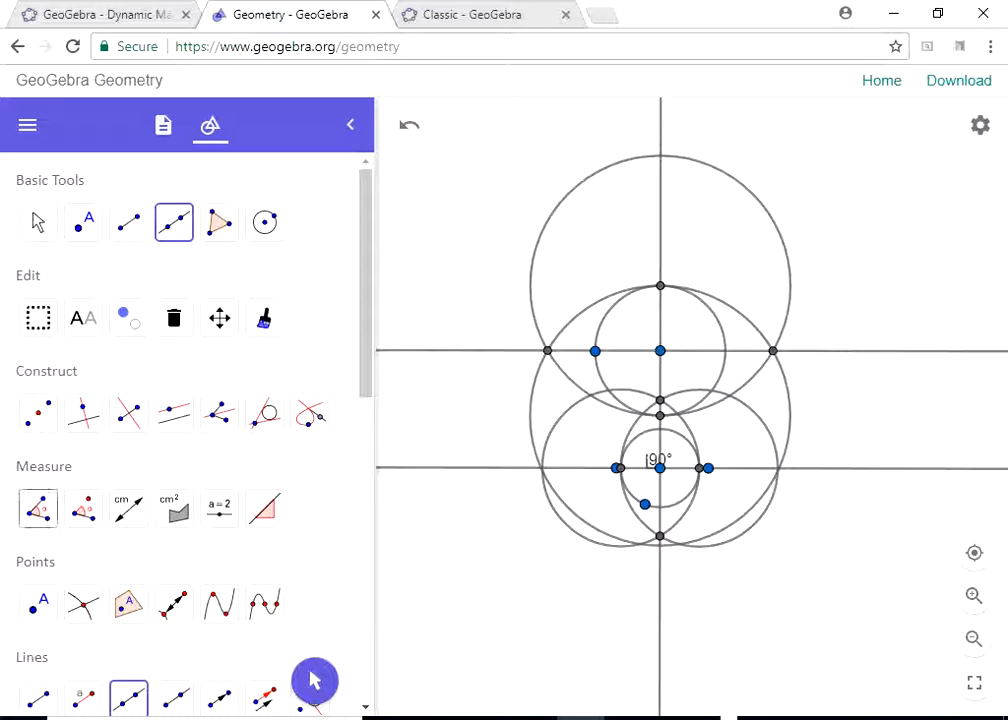
- Measure the angle between the vertical line and the new upper line at the upper circle's centre
{"action": "left_click", "coordinate": [38, 509]}
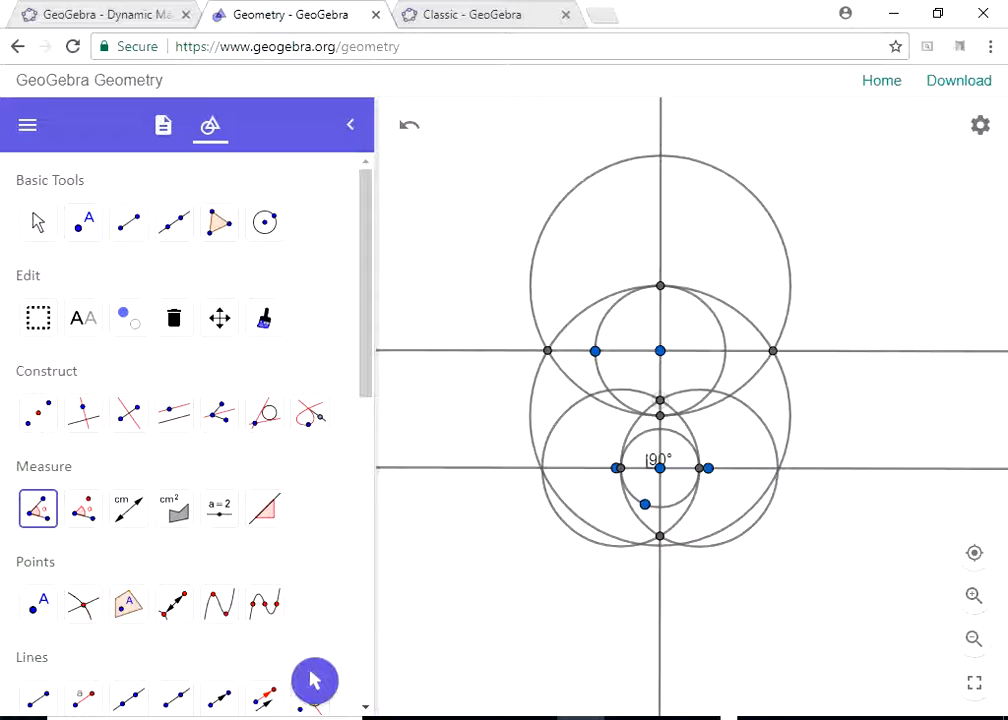
{"action": "left_click", "coordinate": [660, 400]}
{"action": "left_click", "coordinate": [660, 351]}
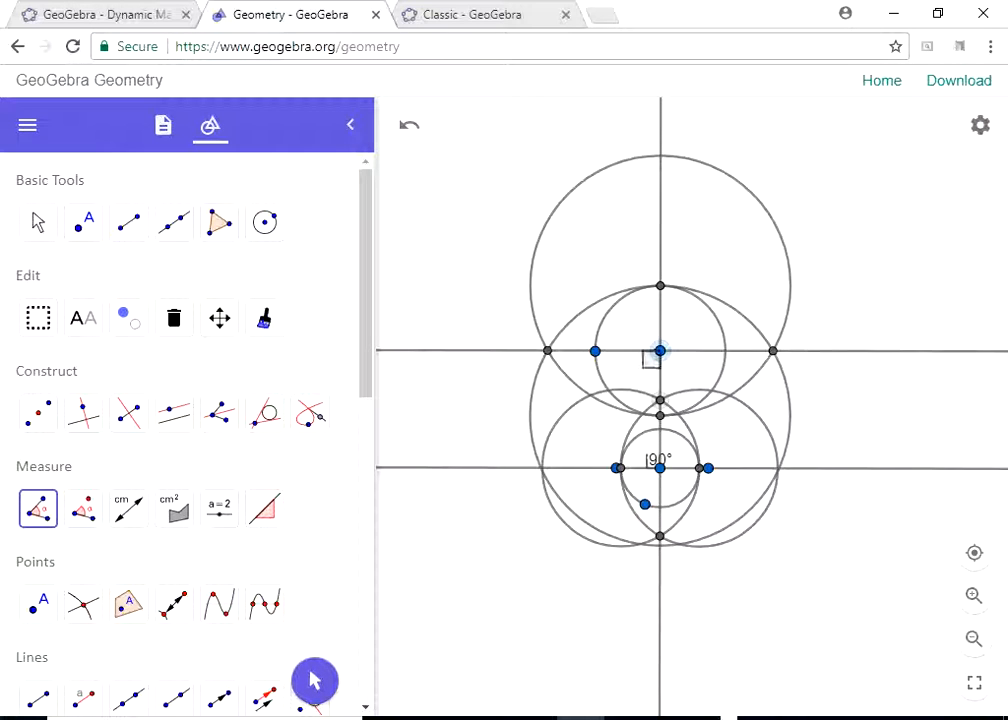
{"action": "left_click", "coordinate": [547, 351]}
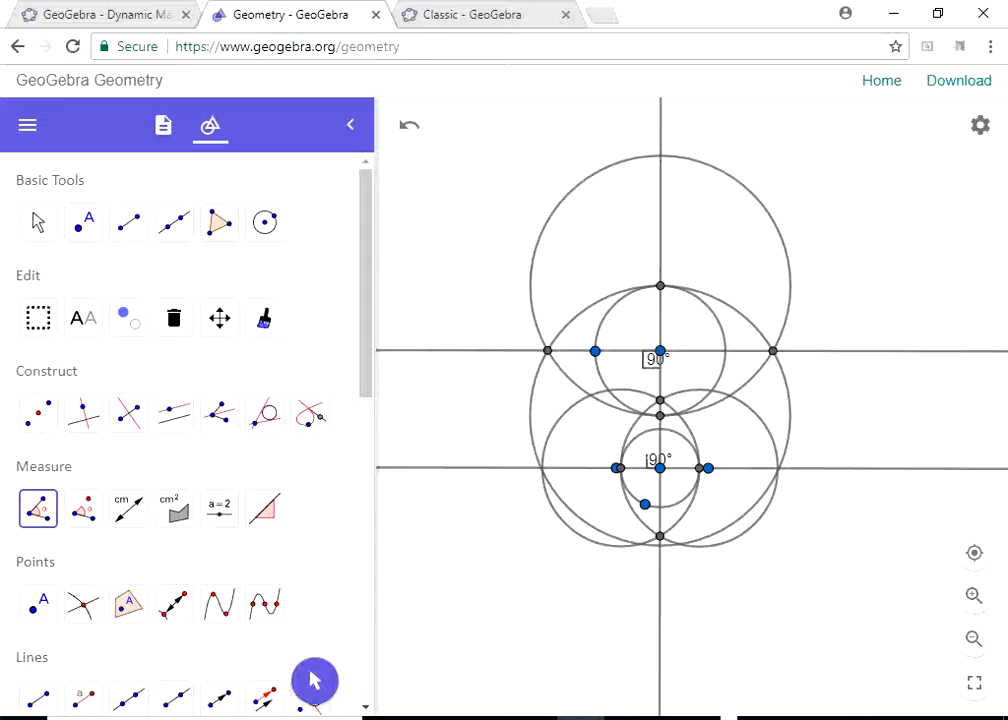
- Start a new construction without saving the current one
{"action": "left_click", "coordinate": [27, 125]}
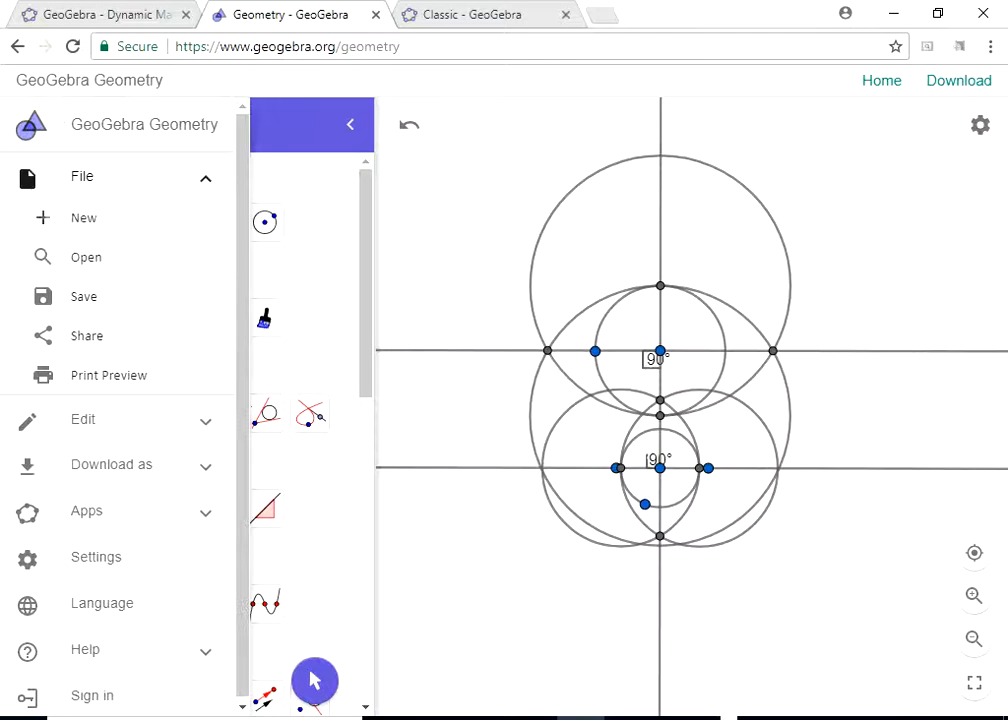
{"action": "left_click", "coordinate": [62, 218]}
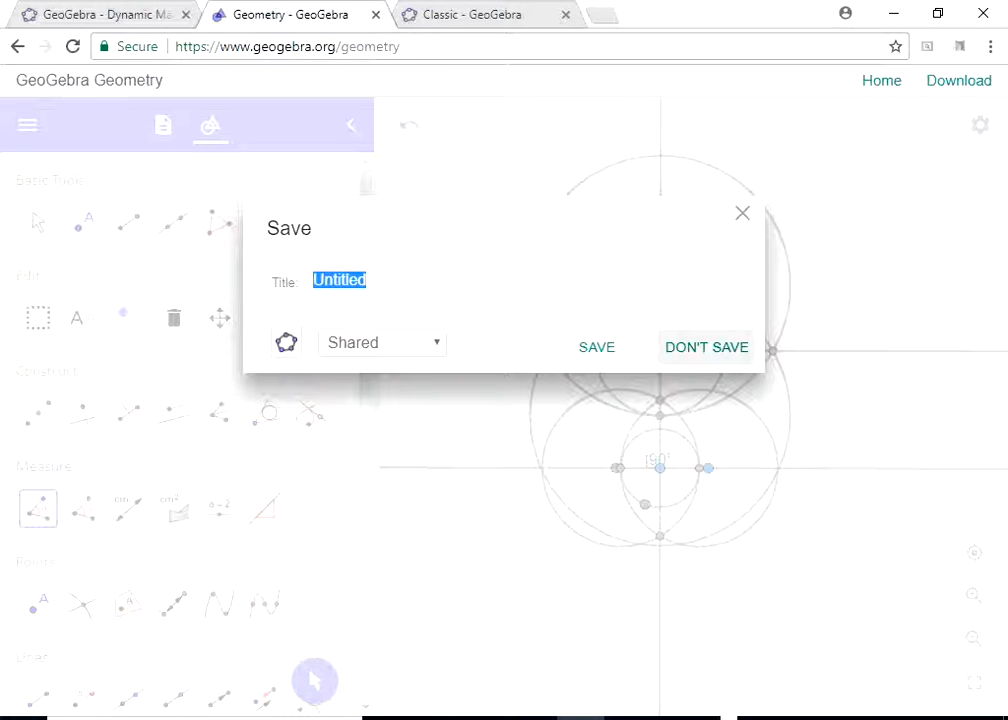
{"action": "left_click", "coordinate": [707, 347]}
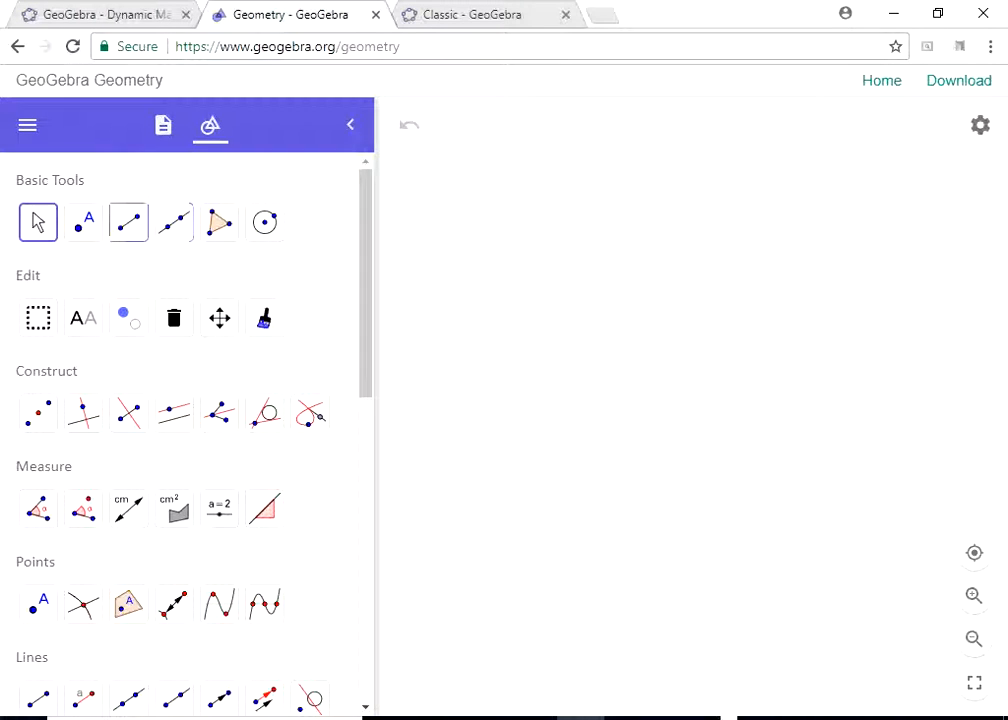
- Draw a nearly horizontal segment and a circle centred on each endpoint, passing through the other endpoint
{"action": "left_click", "coordinate": [128, 222]}
{"action": "left_click", "coordinate": [549, 399]}
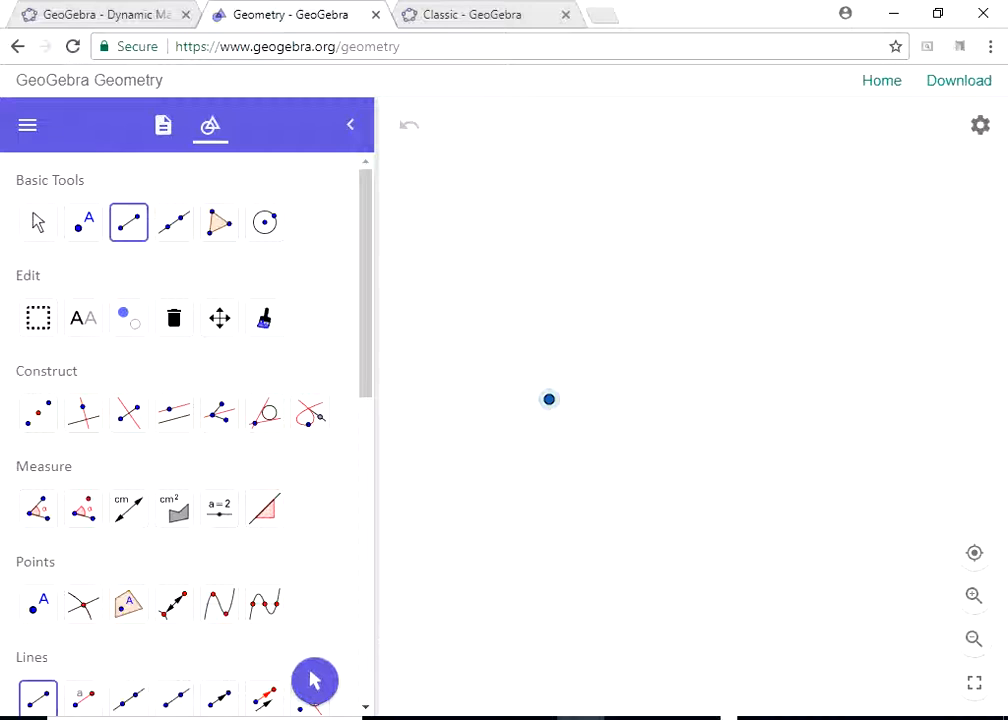
{"action": "left_click", "coordinate": [765, 398]}
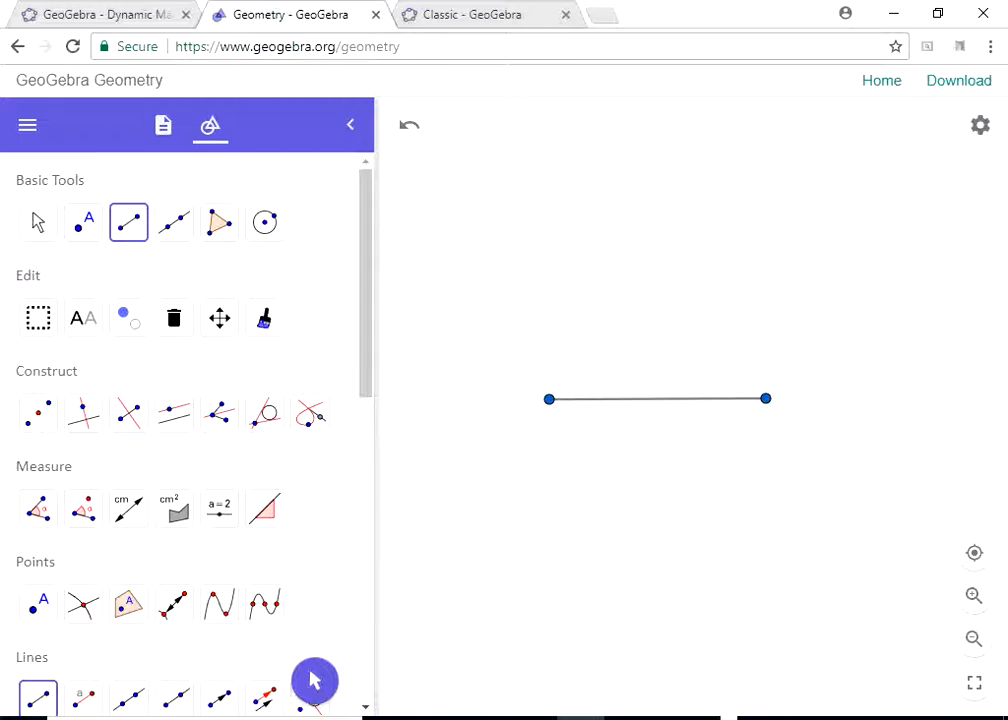
{"action": "left_click", "coordinate": [265, 222]}
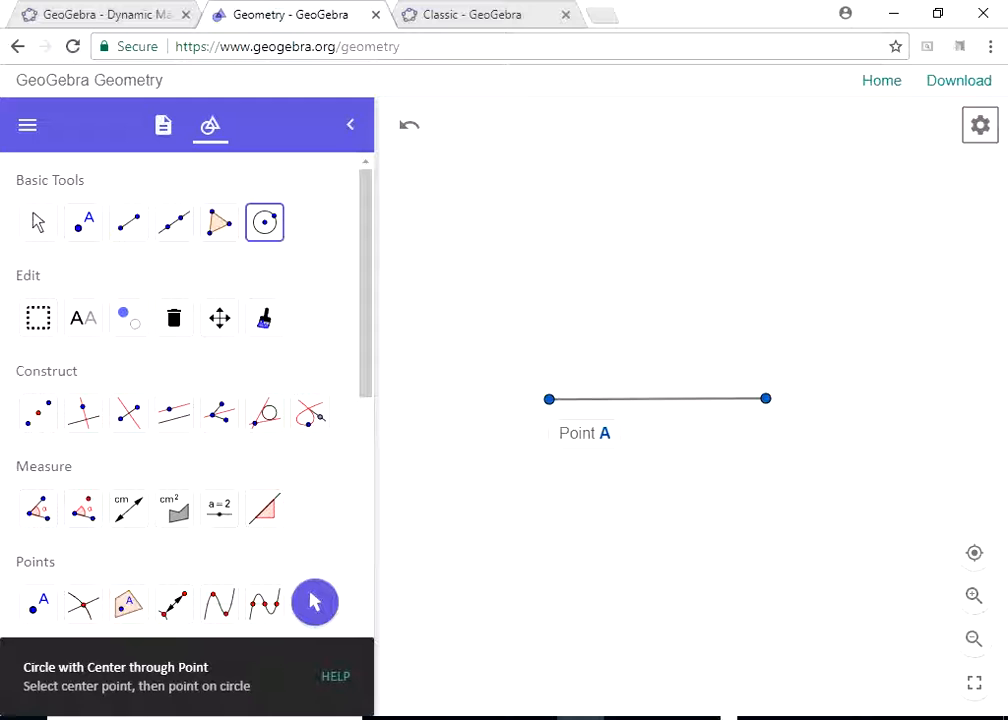
{"action": "left_click", "coordinate": [549, 399]}
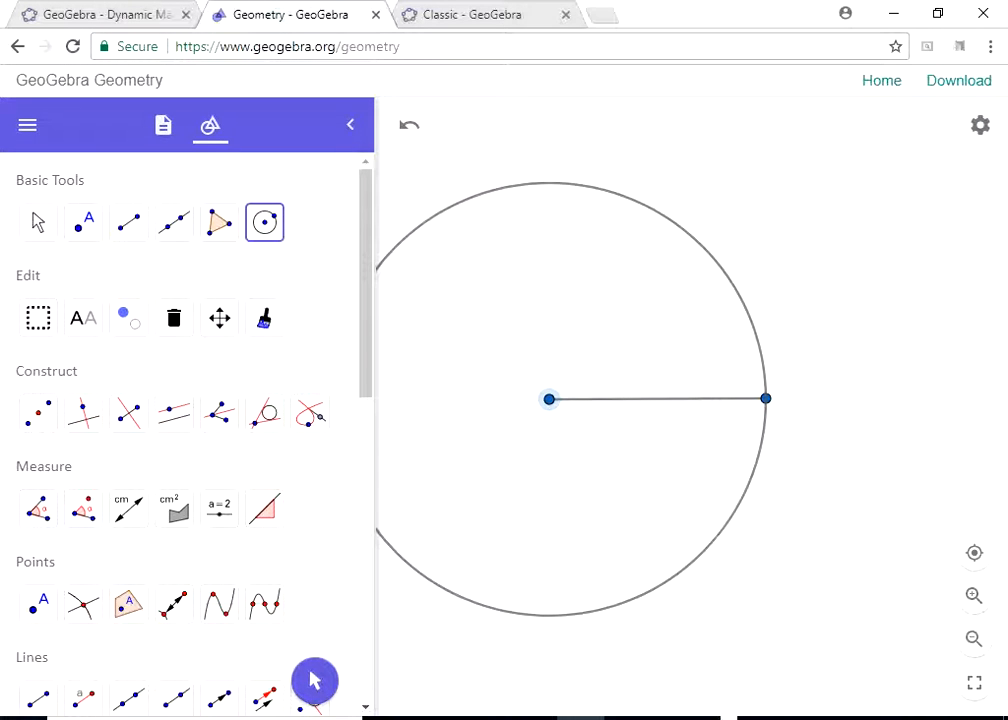
{"action": "left_click", "coordinate": [766, 399]}
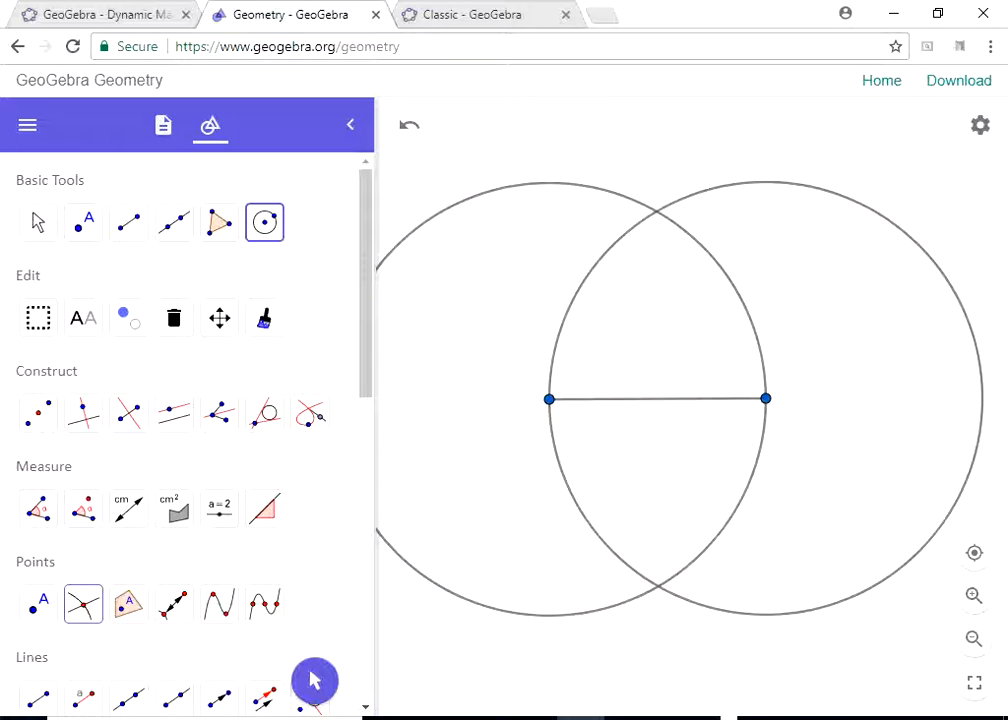
- Mark both intersection points of the two circles and connect them with a segment
{"action": "left_click", "coordinate": [83, 603]}
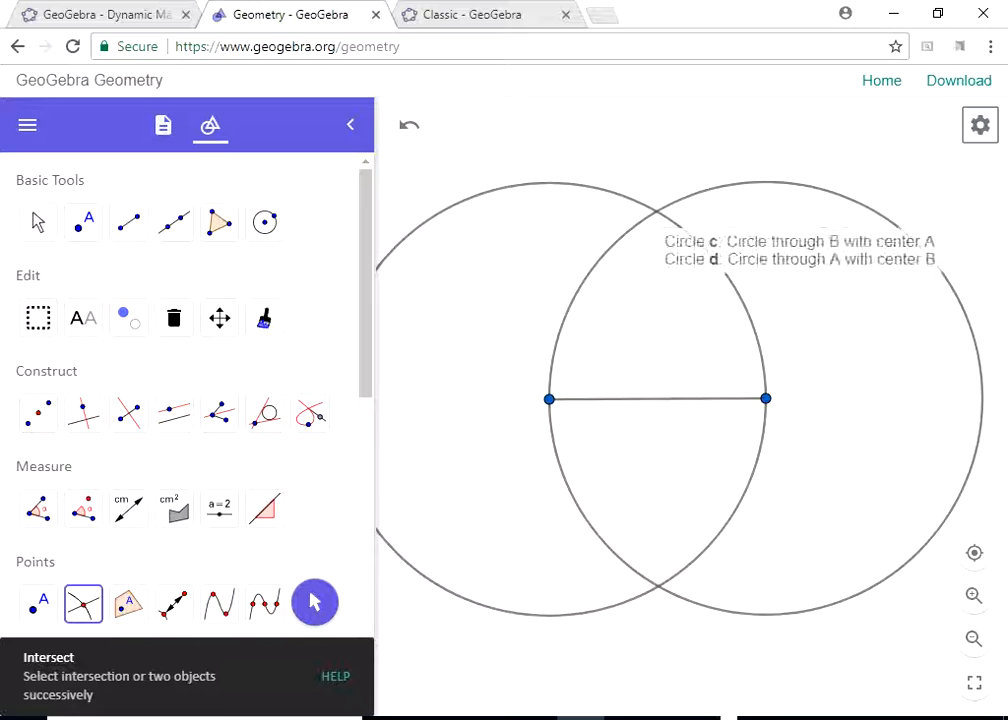
{"action": "left_click", "coordinate": [656, 211]}
{"action": "left_click", "coordinate": [658, 586]}
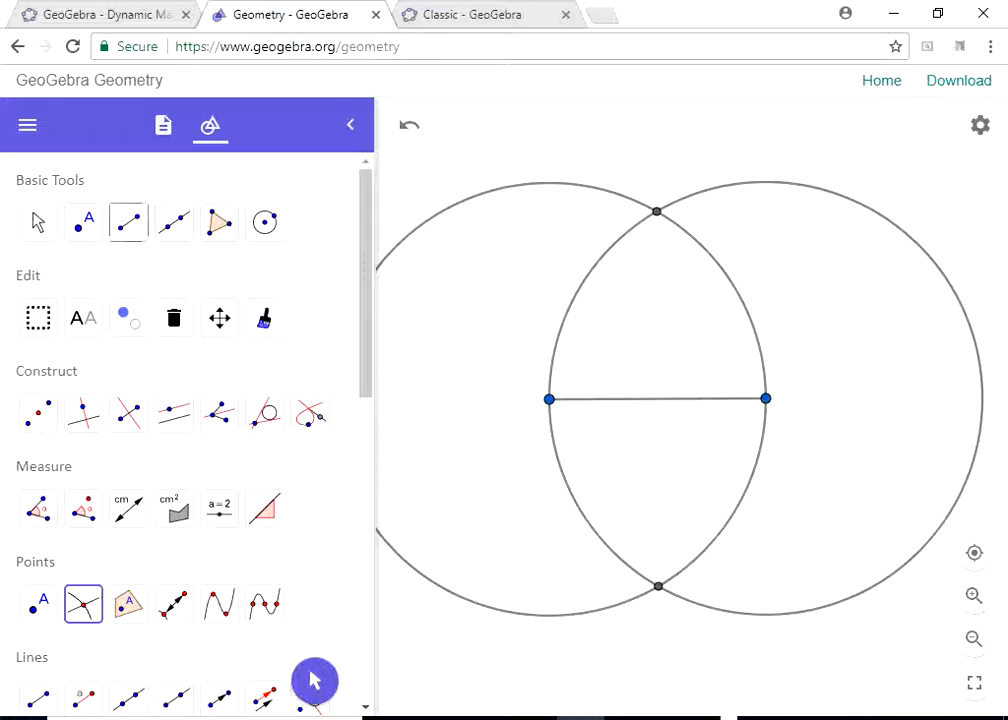
{"action": "left_click", "coordinate": [129, 222]}
{"action": "left_click", "coordinate": [656, 211]}
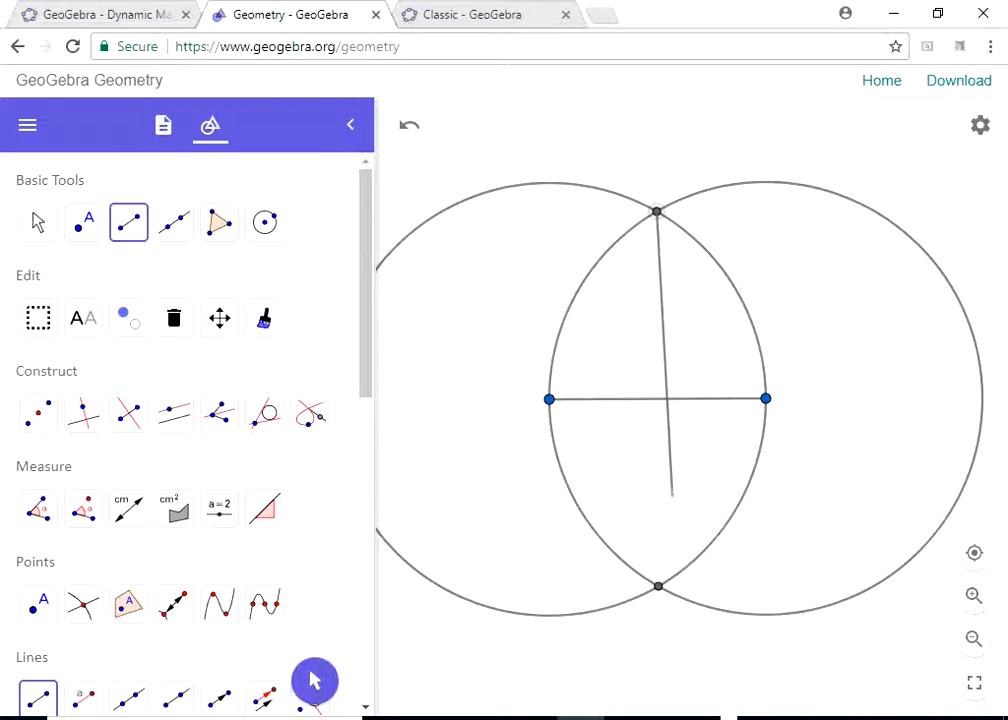
{"action": "left_click", "coordinate": [658, 586]}
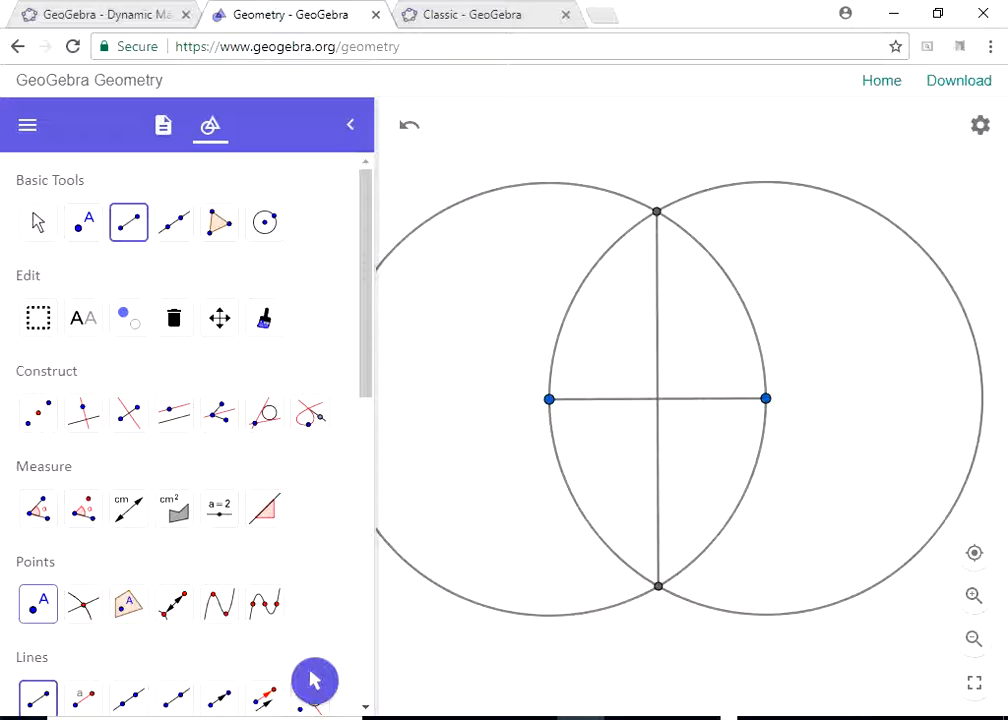
- Mark the point where the vertical segment crosses the original horizontal segment
{"action": "left_click", "coordinate": [83, 603]}
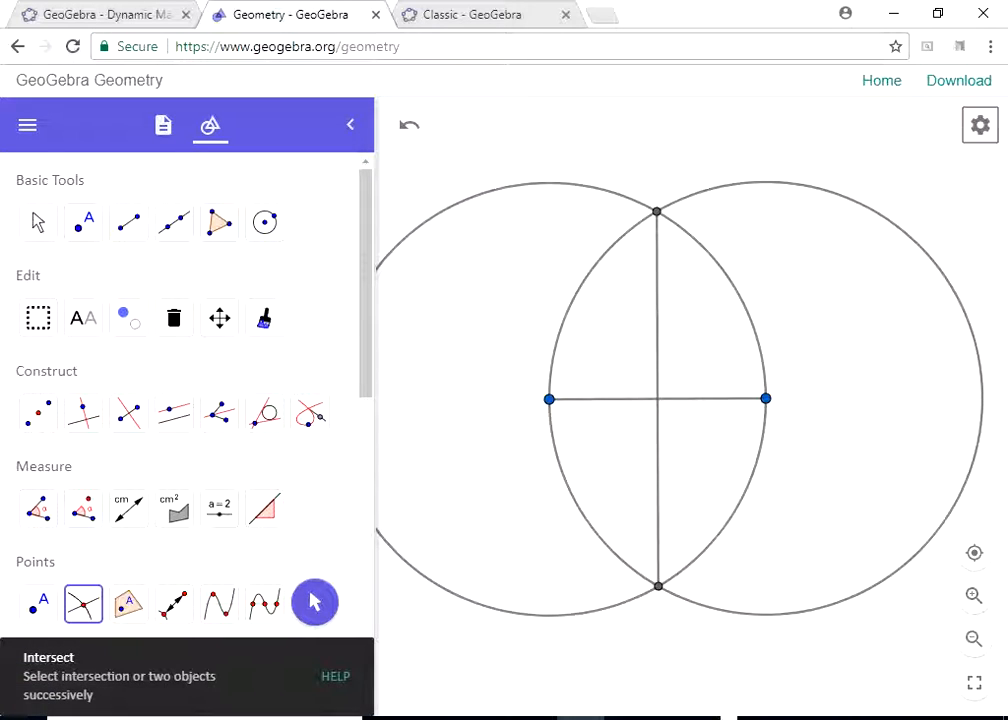
{"action": "double_click", "coordinate": [657, 399]}
{"action": "left_click", "coordinate": [629, 477]}
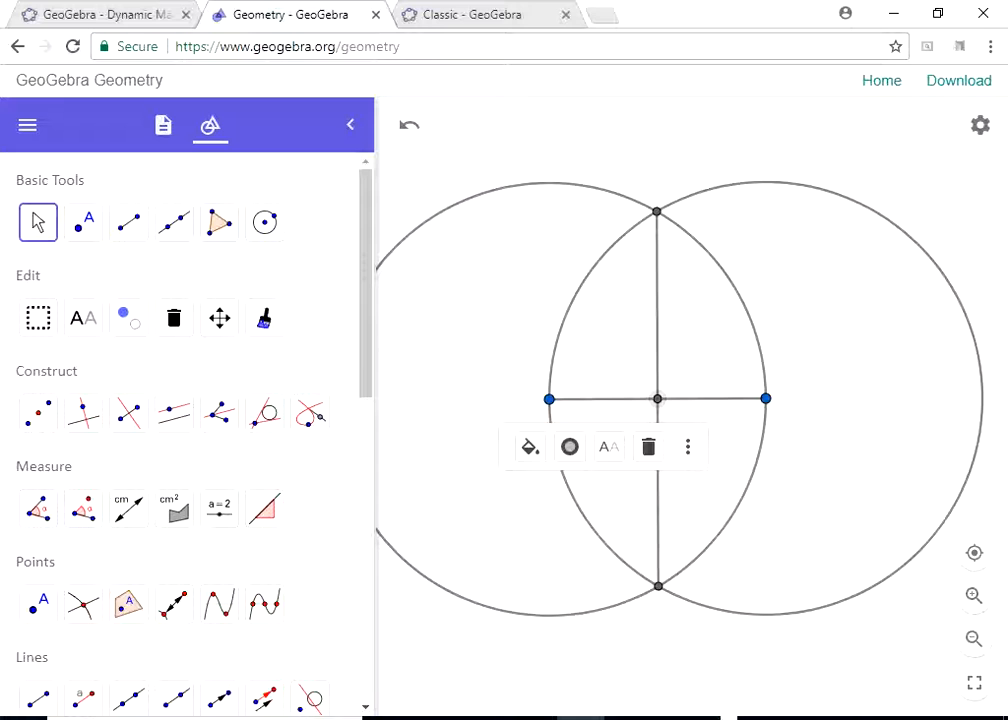
{"action": "scroll", "coordinate": [180, 420], "scroll_direction": "down", "scroll_amount": 3}
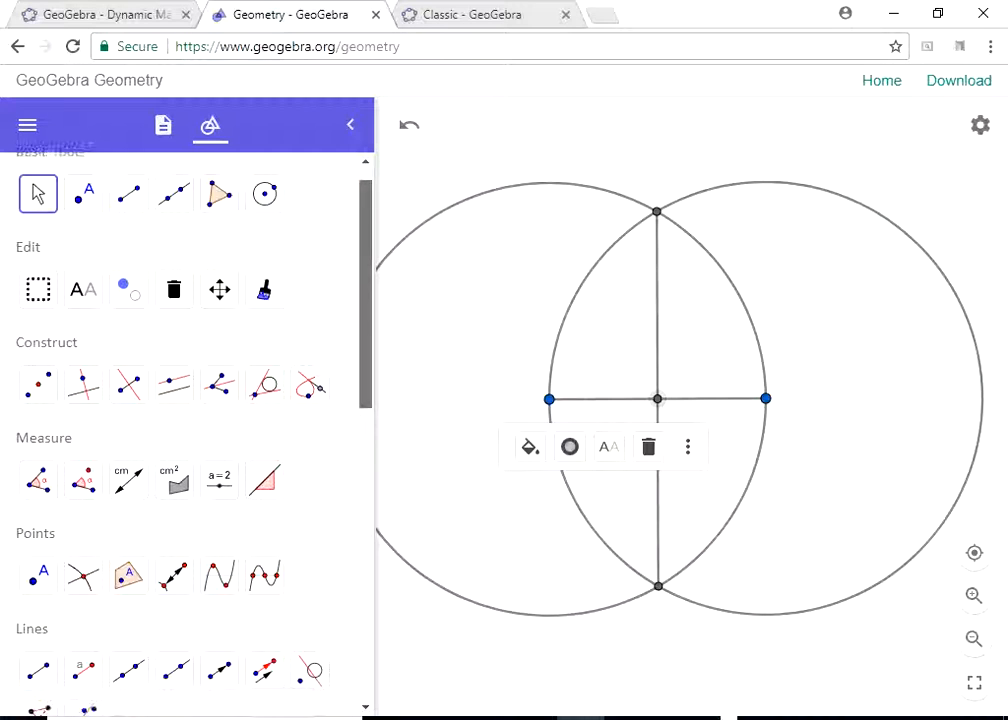
{"action": "scroll", "coordinate": [129, 640], "scroll_direction": "up", "scroll_amount": 1}
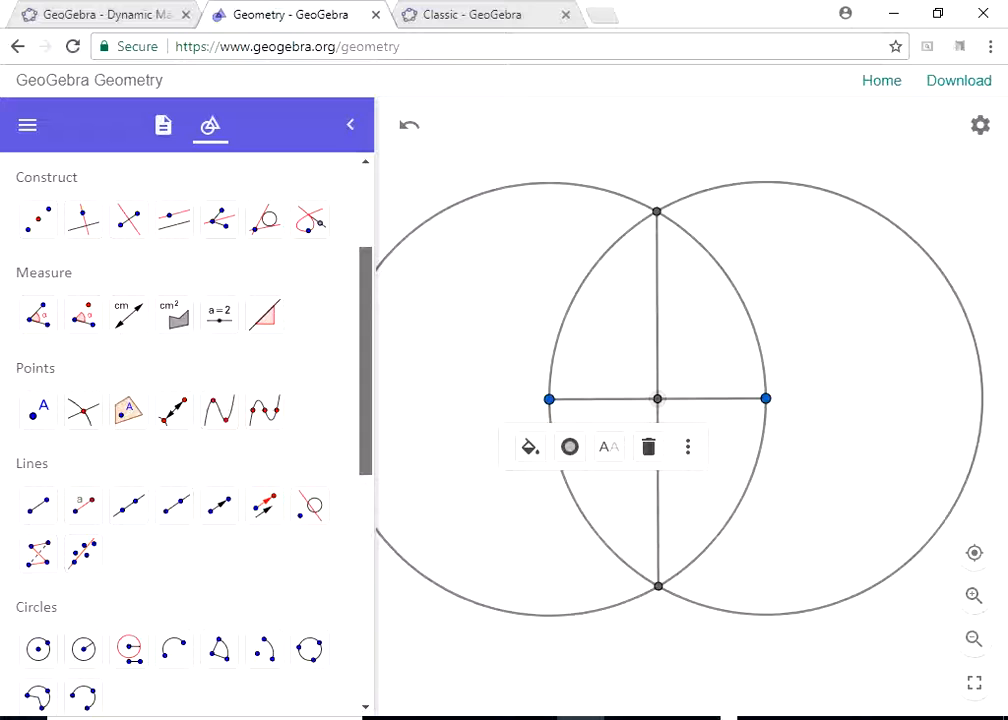